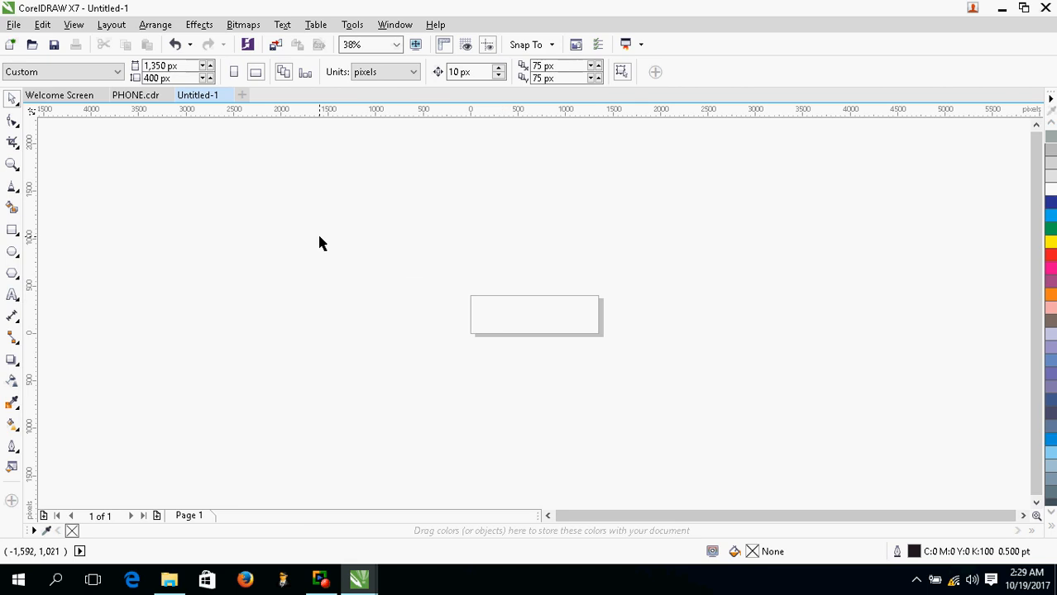
Step: Set the page size to the A4 preset
left_click(111, 75)
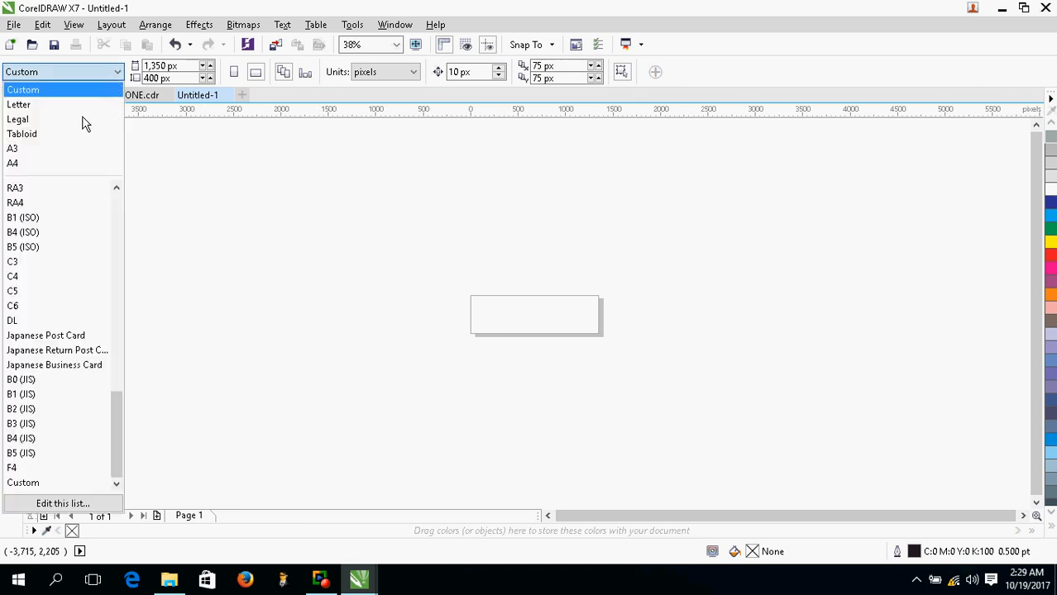
left_click(27, 165)
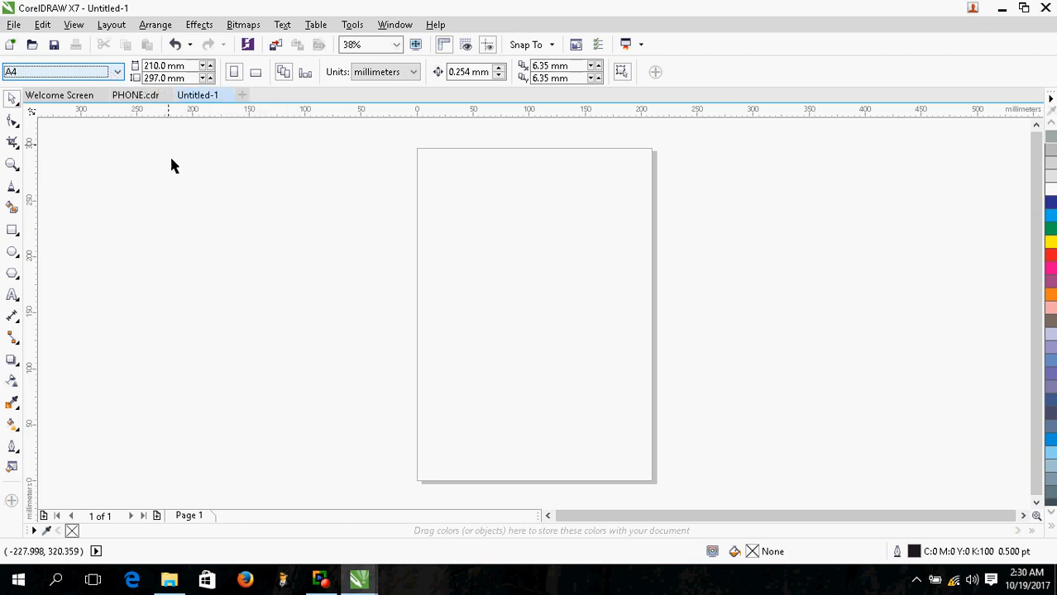
left_click(119, 74)
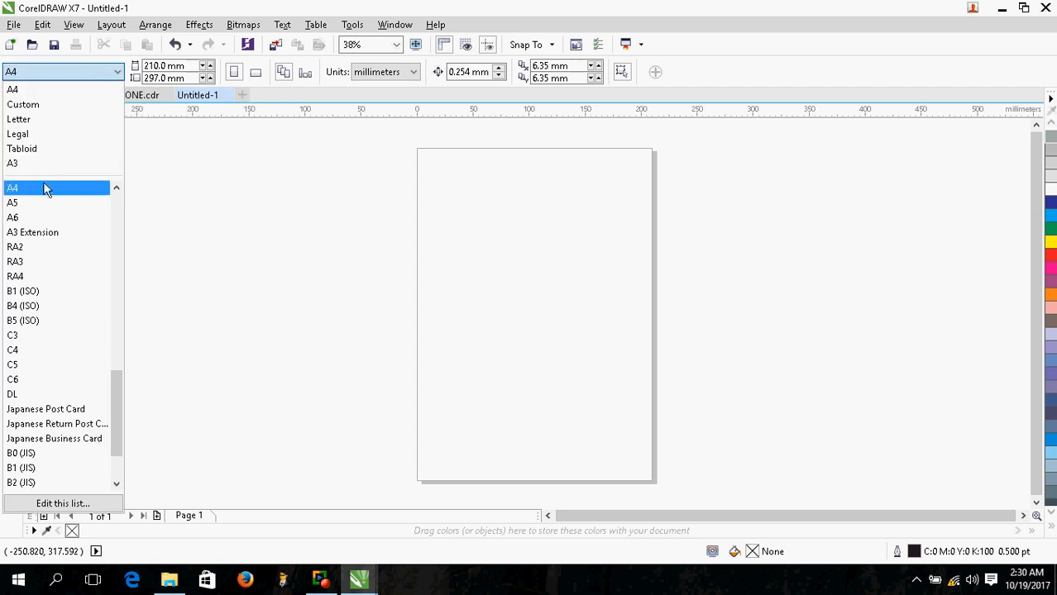
left_click(200, 124)
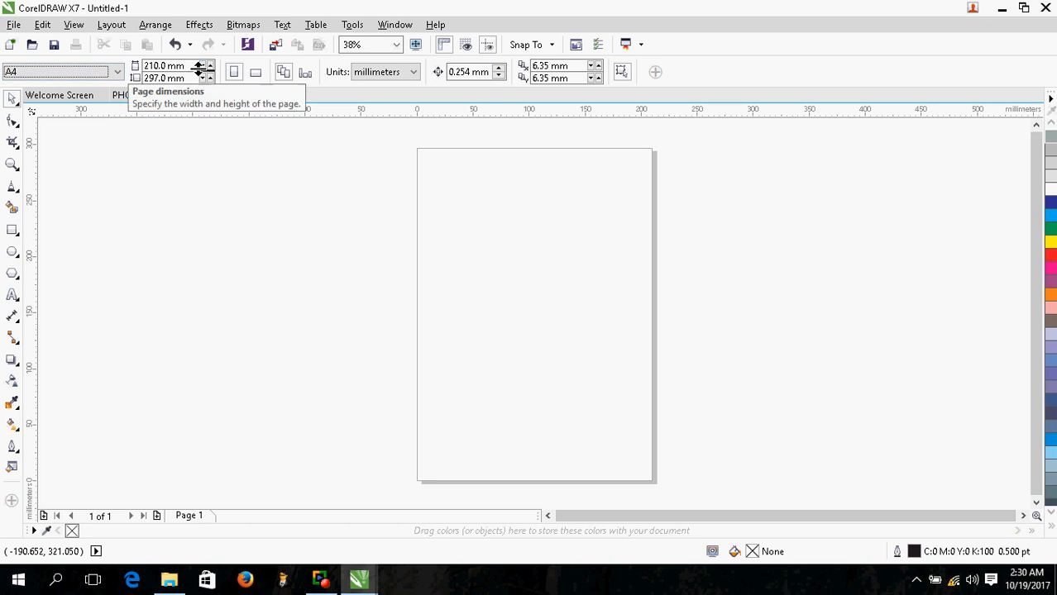
Step: Change the document units to pixels and set the page to 1350 px wide by 400 px high
left_click(407, 71)
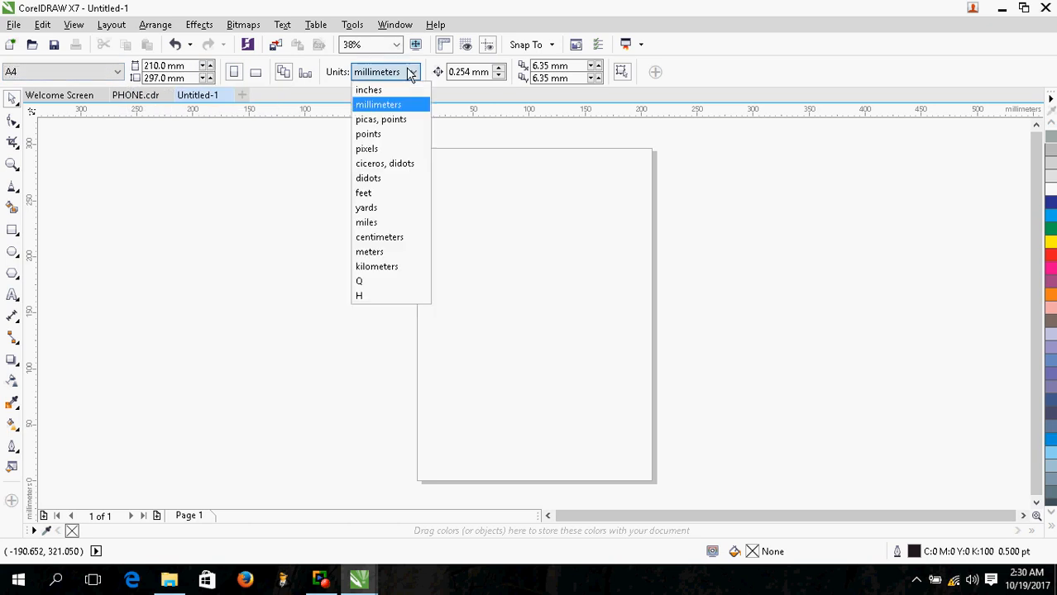
left_click(383, 152)
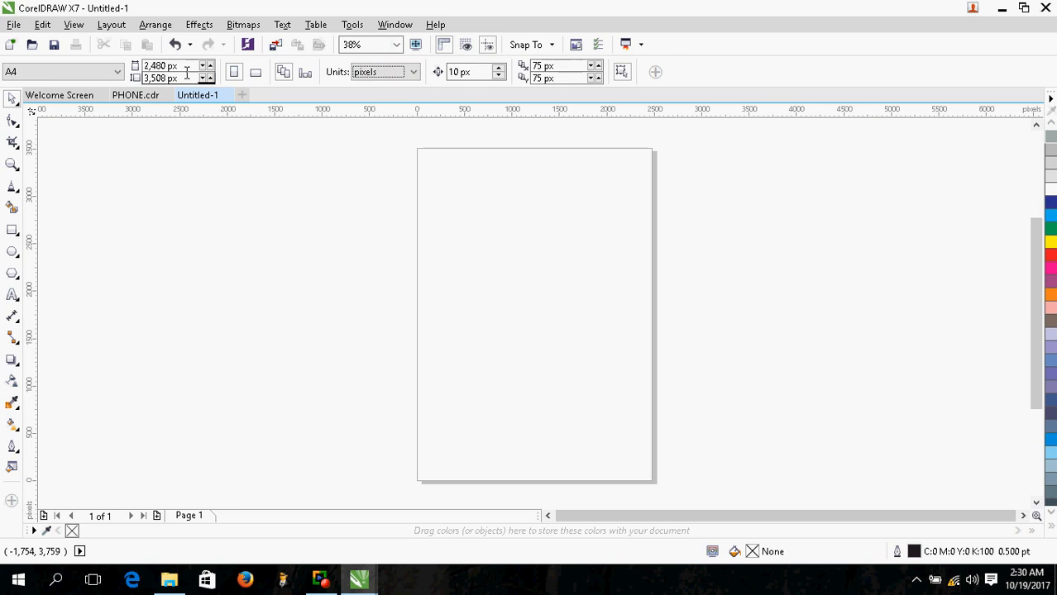
left_click_drag(183, 76, 117, 66)
type("1350")
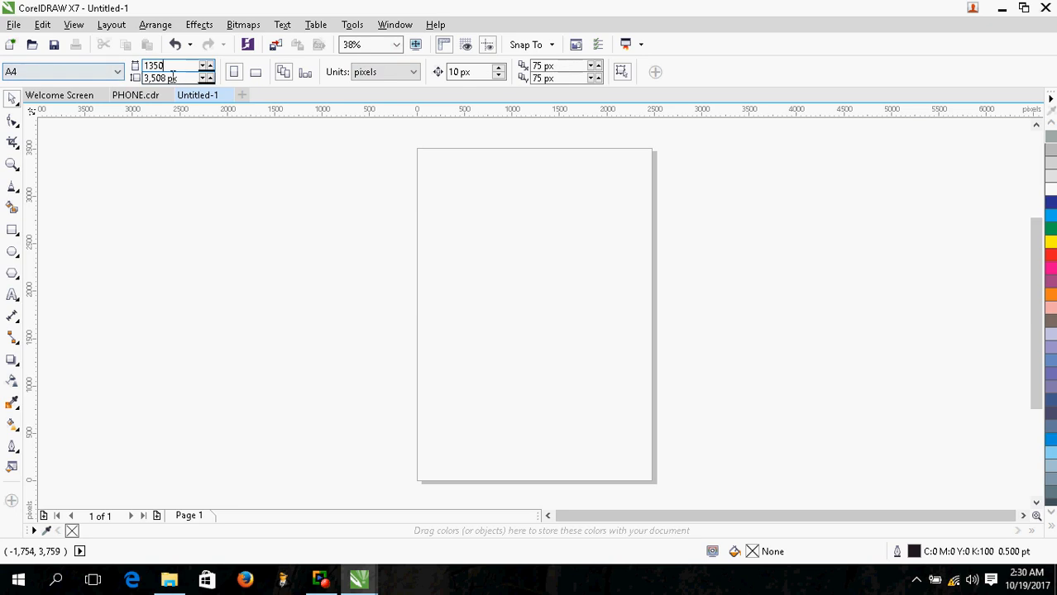
key("Tab")
type("400")
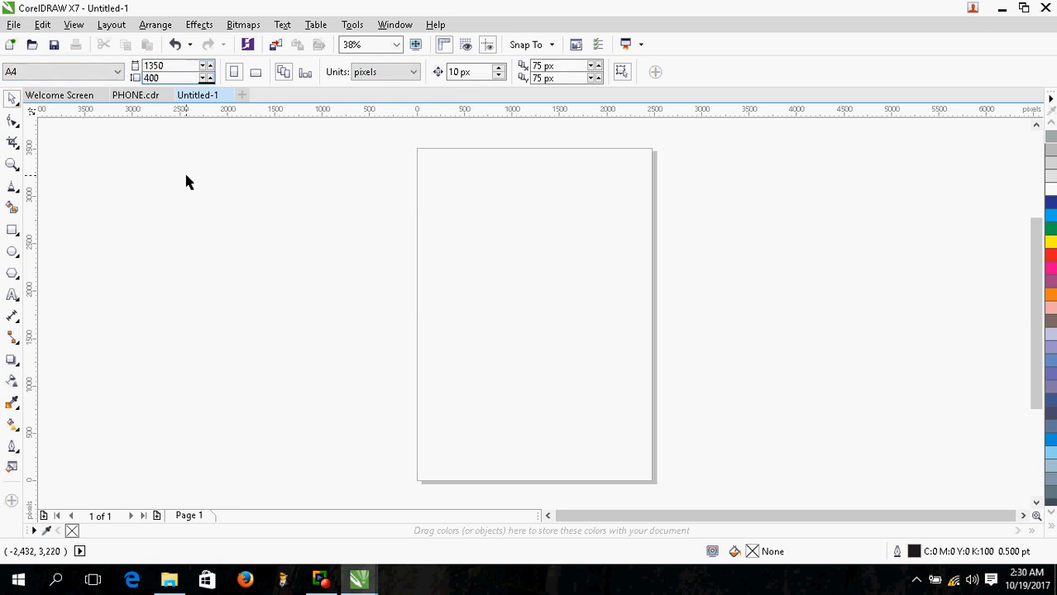
key("Return")
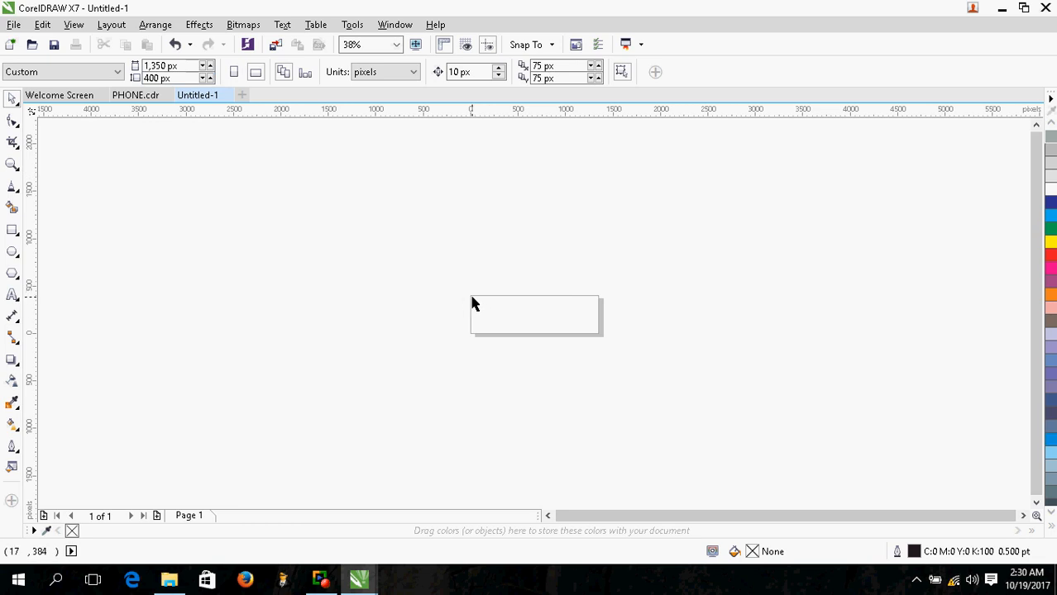
left_click_drag(472, 297, 600, 334)
left_click_drag(601, 339, 599, 338)
Step: Draw a rectangle about 3,578 by 2,001 px that overlaps the left part of the page
left_click(12, 232)
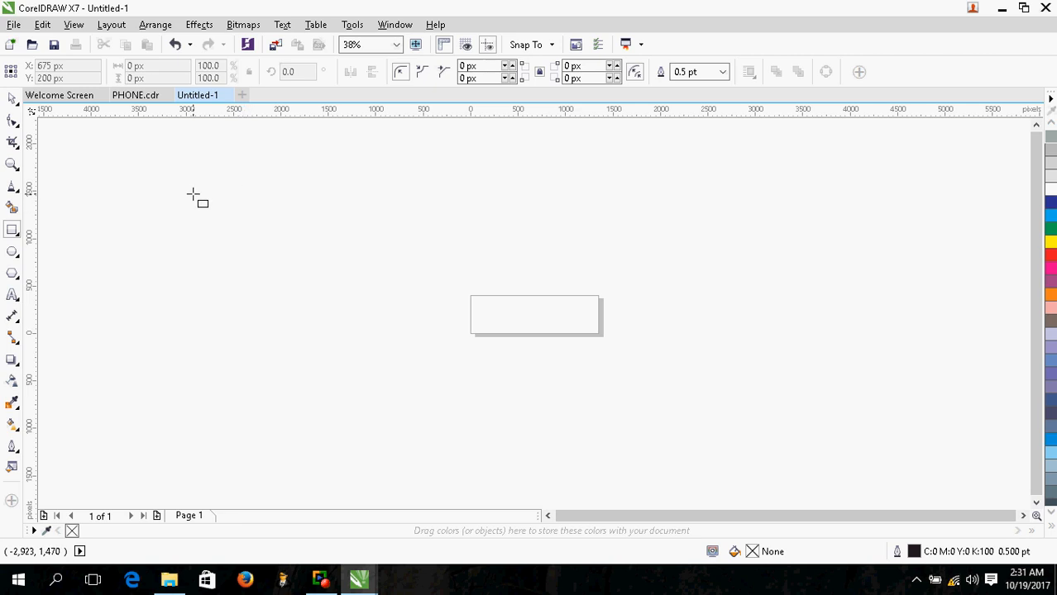
left_click_drag(193, 195, 536, 387)
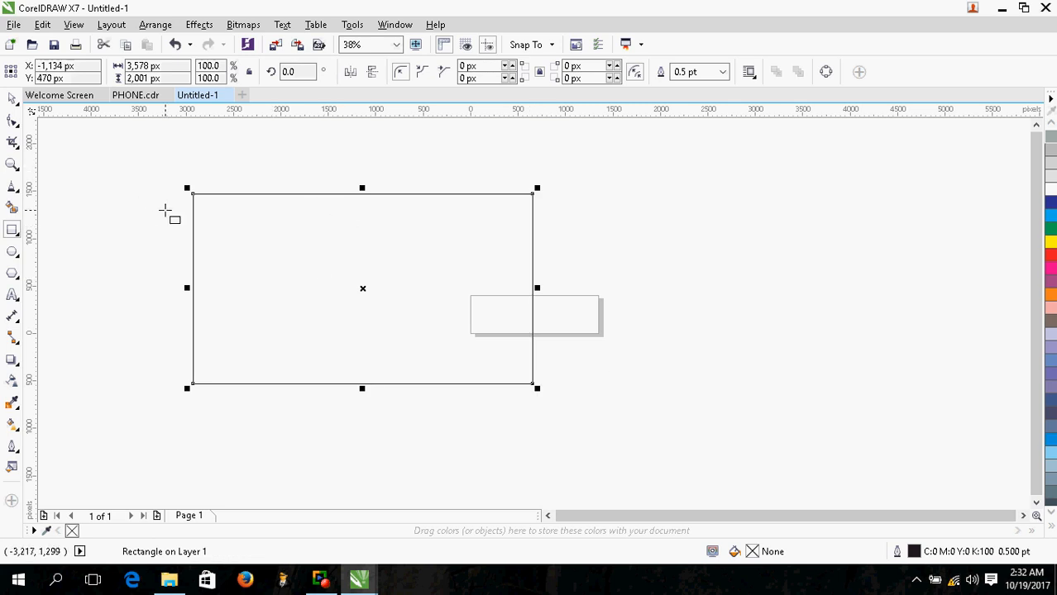
Step: Try yellow, red, cyan, blue, light grey and Baby Blue fills on the rectangle, ending with pale lavender C:20 M:20 Y:0 K:0
left_click(1050, 243)
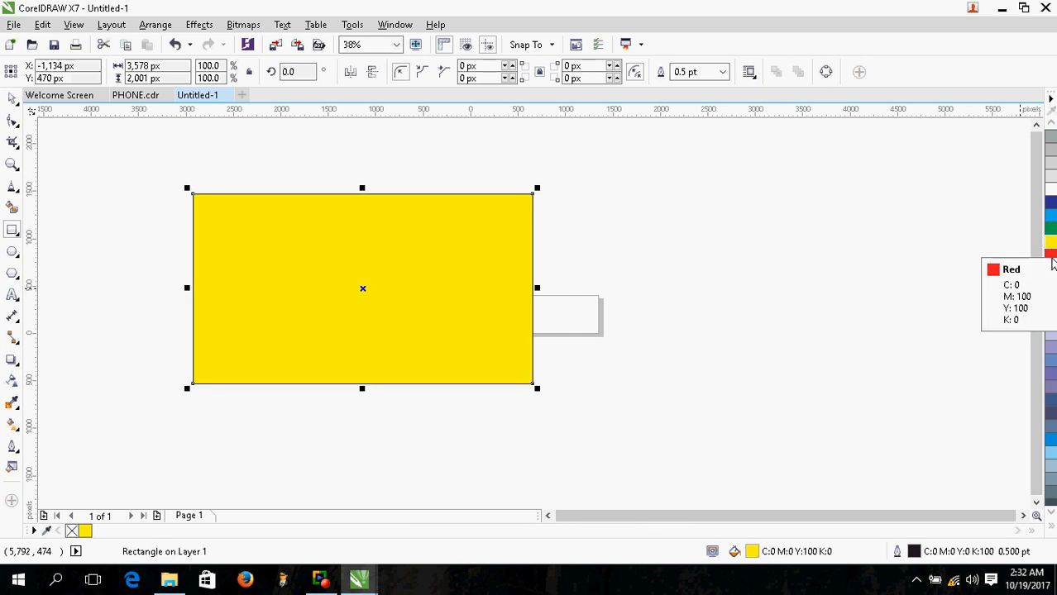
left_click(1051, 256)
left_click(1051, 215)
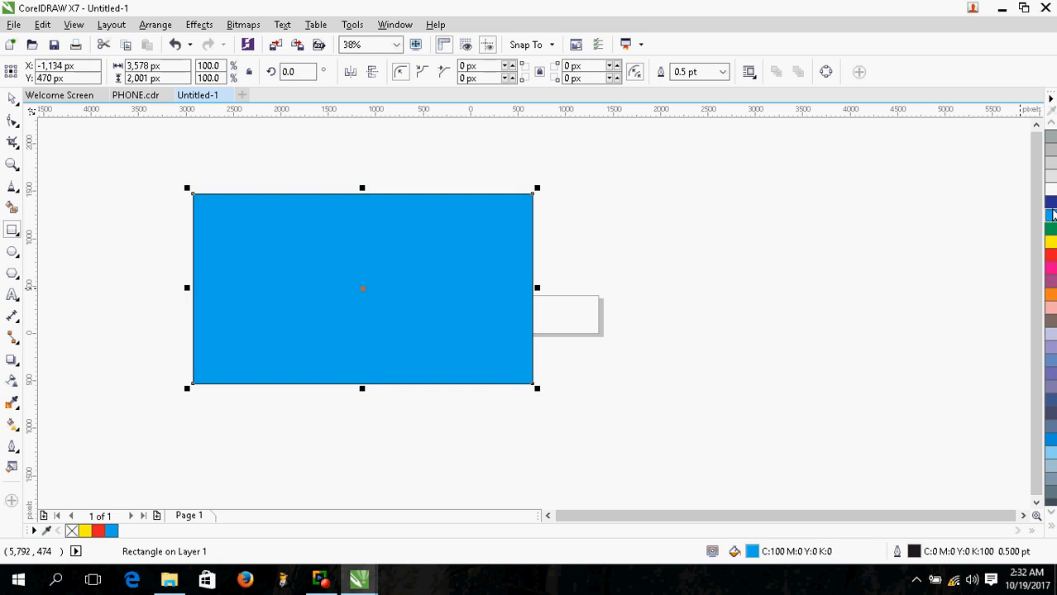
left_click(1050, 203)
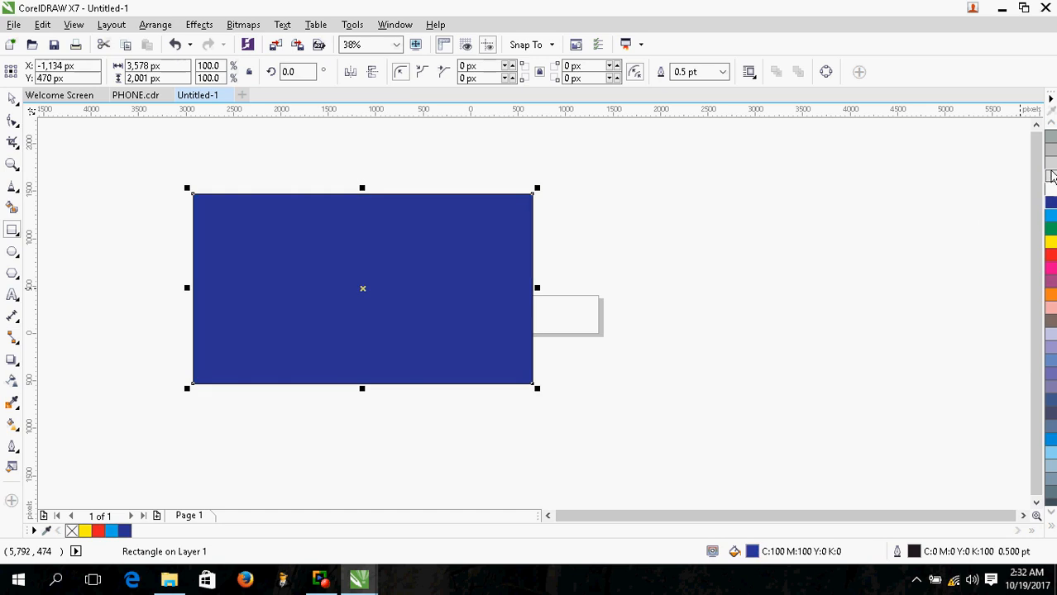
left_click(1051, 177)
left_click(1051, 362)
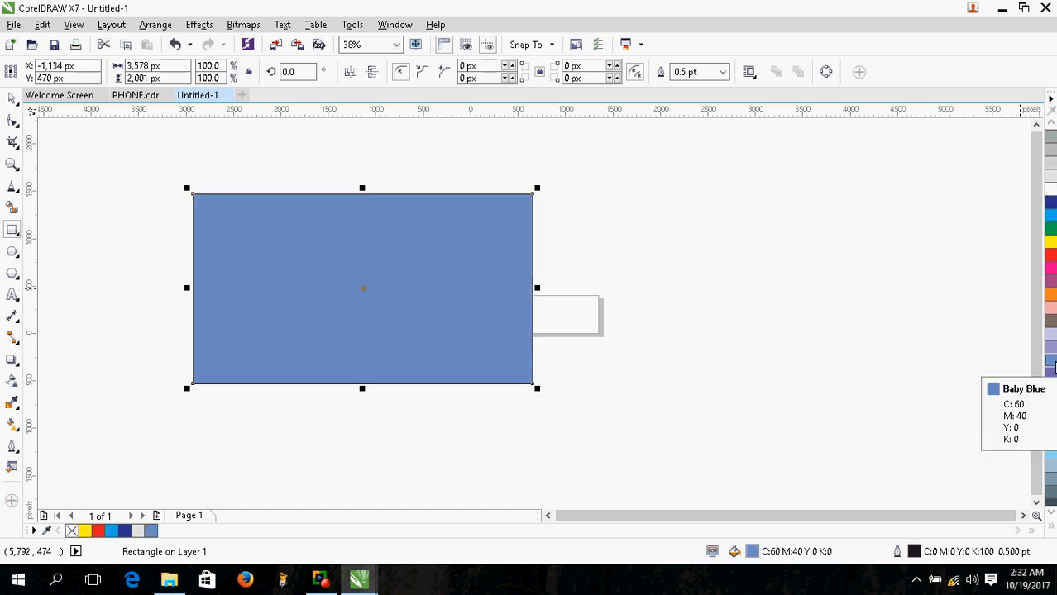
left_click(1051, 338)
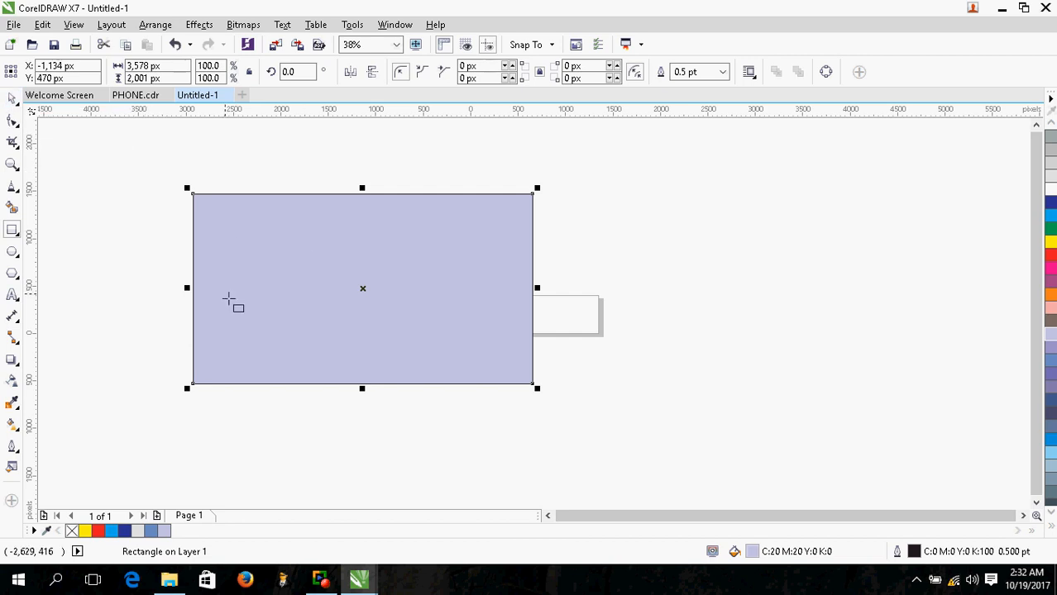
Step: Draw a second rectangle about 2,883 by 1,675 px overlapping the lavender one and delete it
left_click_drag(285, 261, 561, 422)
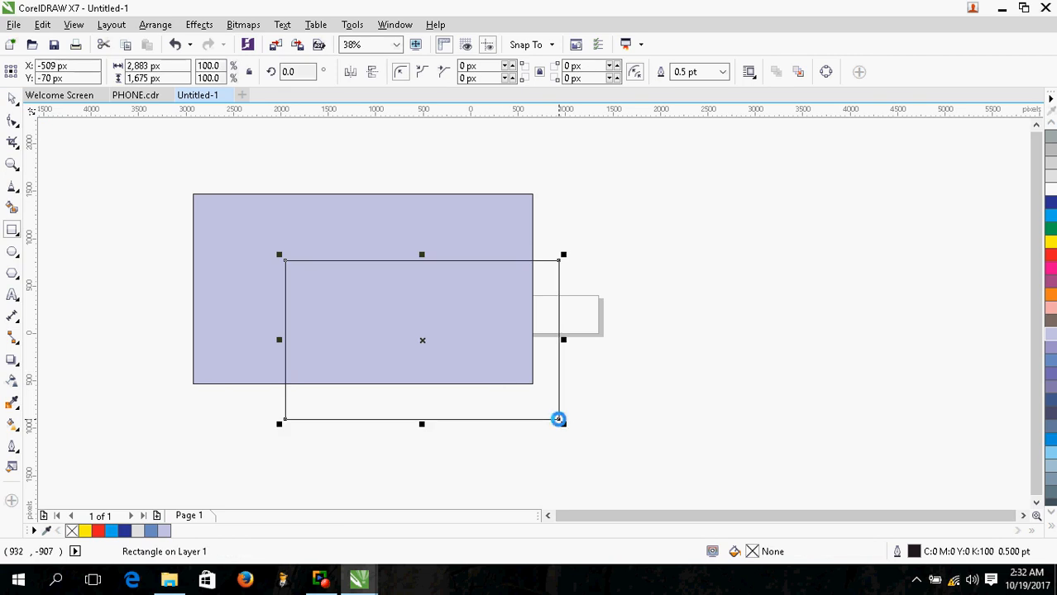
key("Delete")
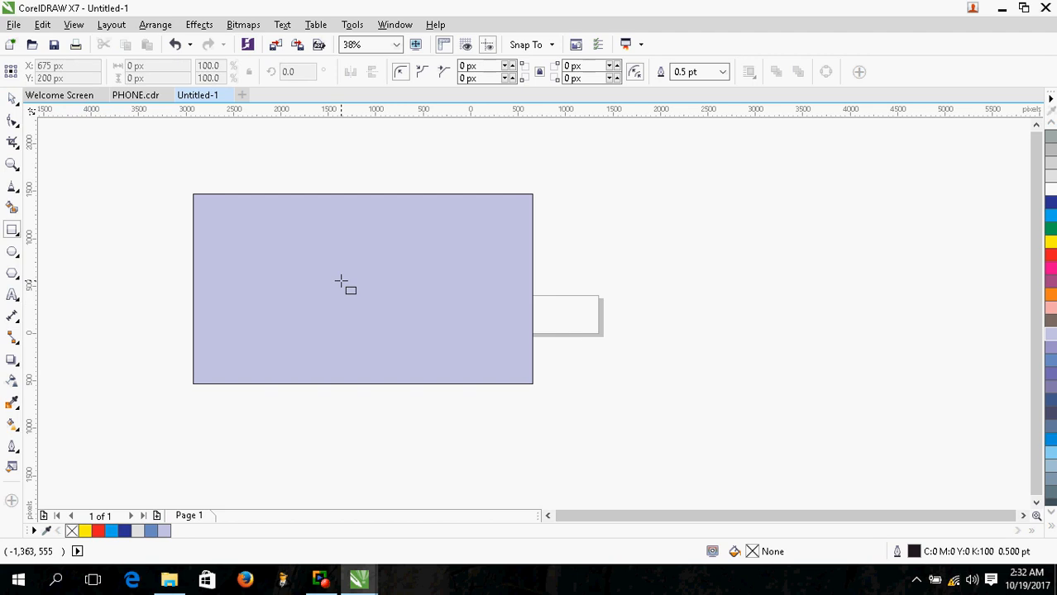
Step: Scale the lavender rectangle down to about 1,397 by 781 px and place it above and to the right of the page
left_click(13, 99)
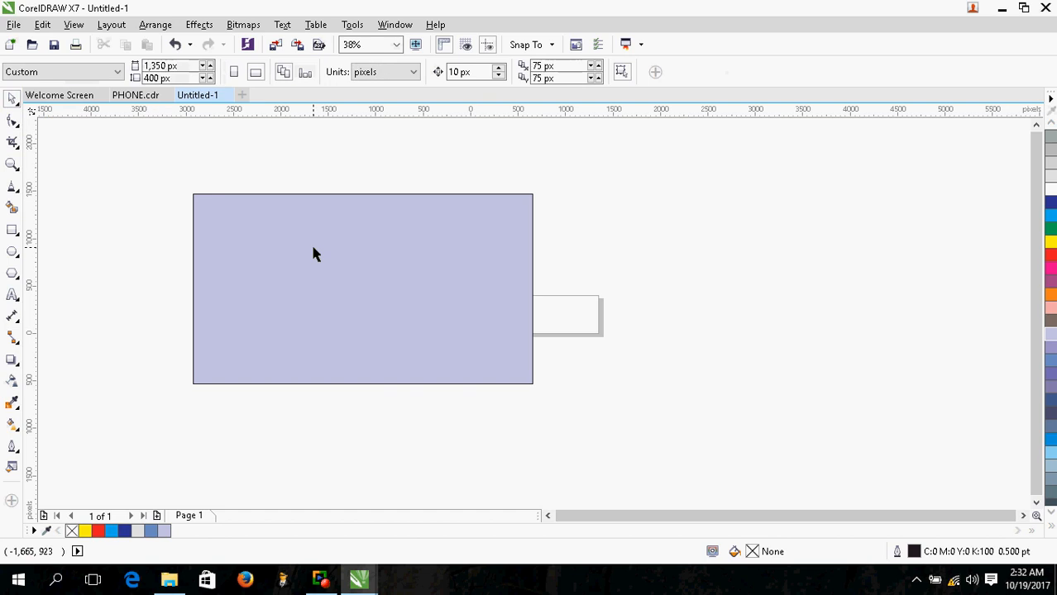
left_click(293, 299)
left_click_drag(282, 290, 708, 271)
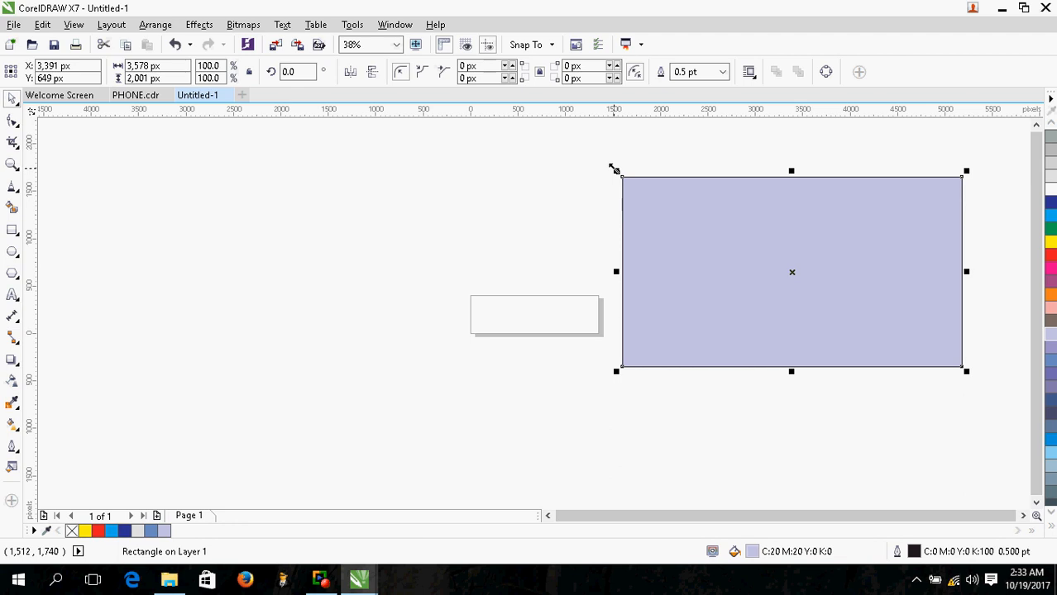
left_click_drag(613, 170, 821, 345)
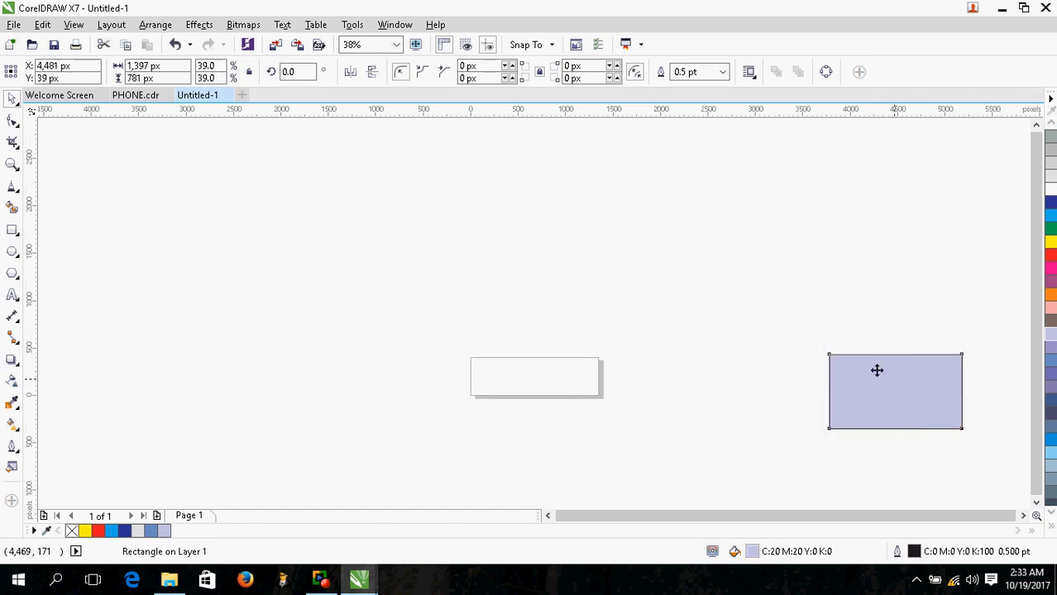
left_click_drag(876, 370, 689, 219)
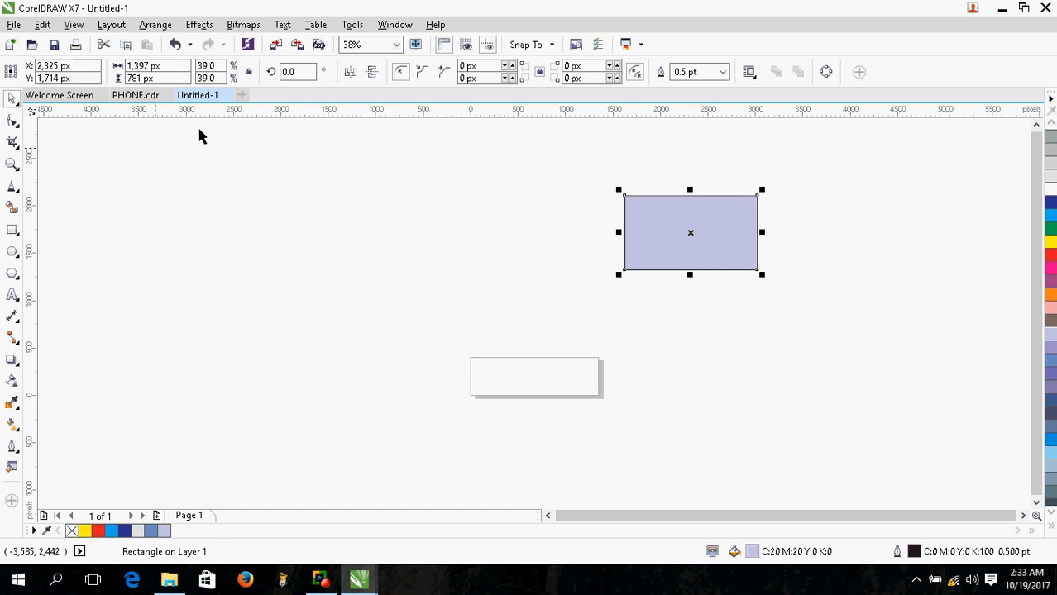
Step: Draw an ellipse about 1,487 by 1,421 px filled green (C:100 M:0 Y:100 K:0) and place it below the lavender rectangle
left_click(12, 252)
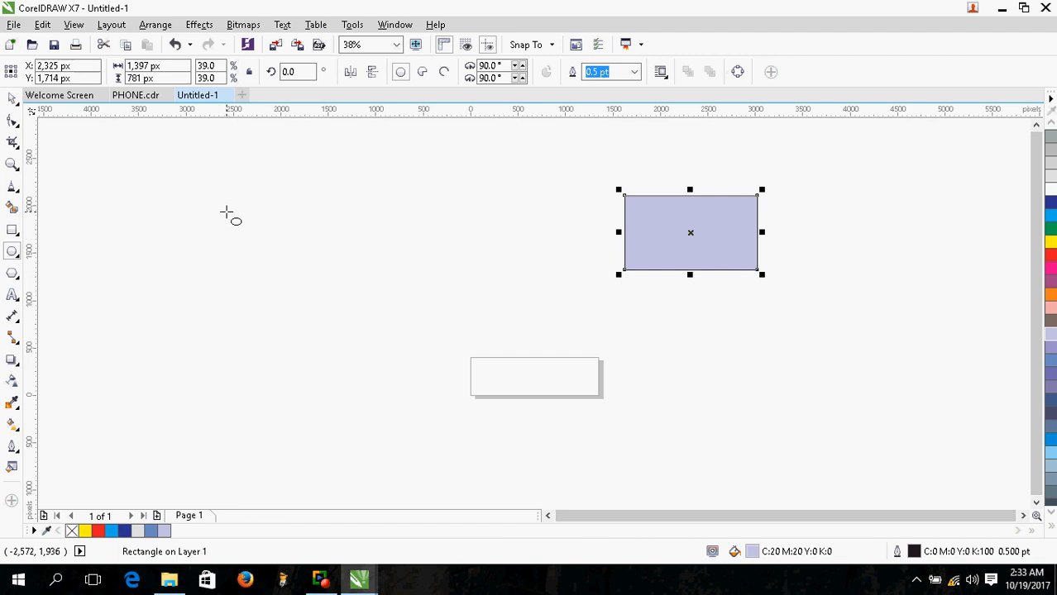
left_click_drag(227, 213, 370, 350)
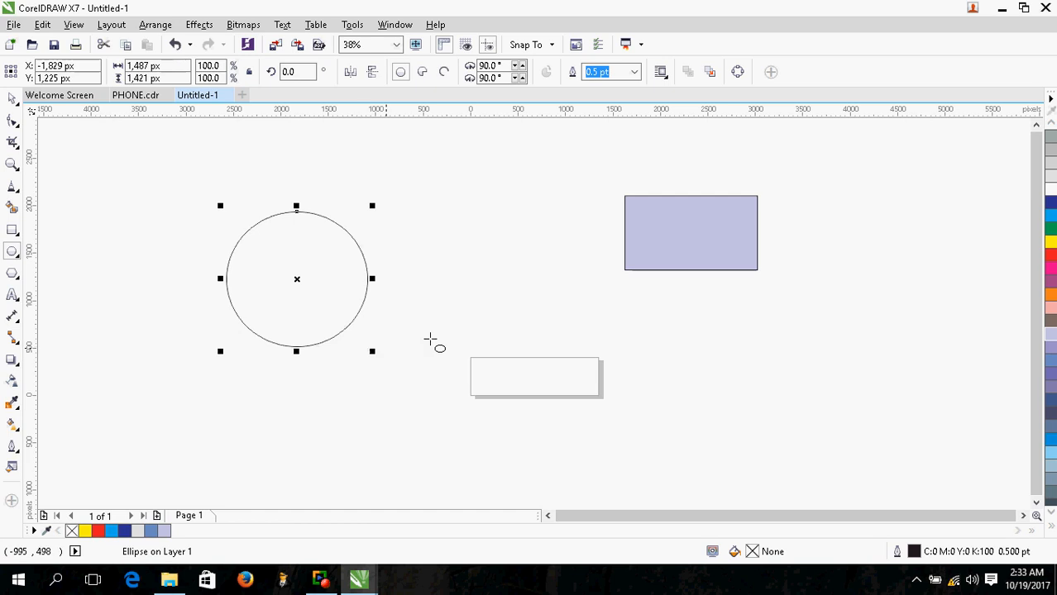
left_click(1050, 255)
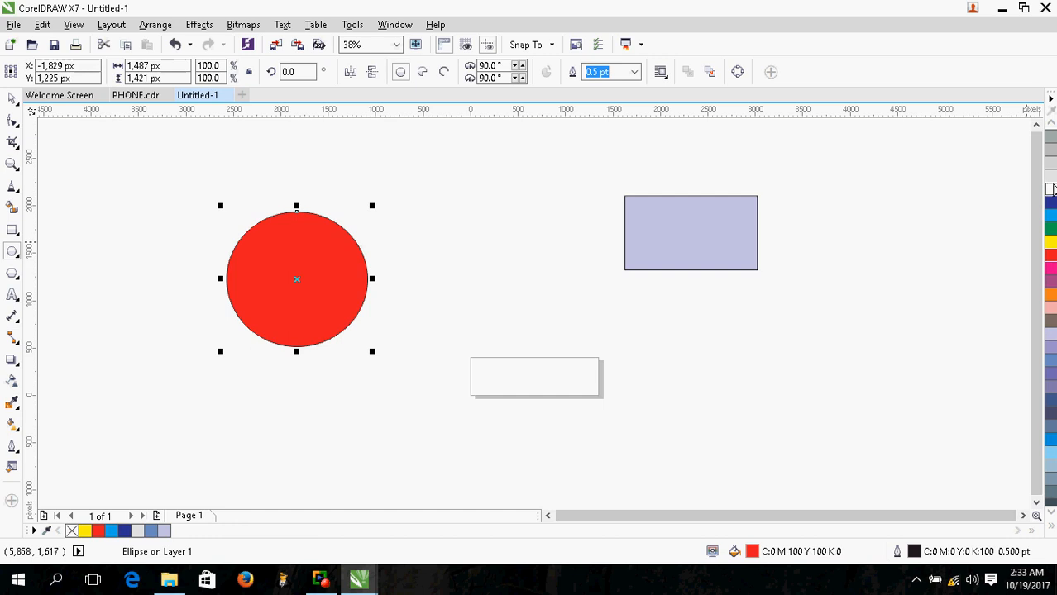
left_click(1050, 229)
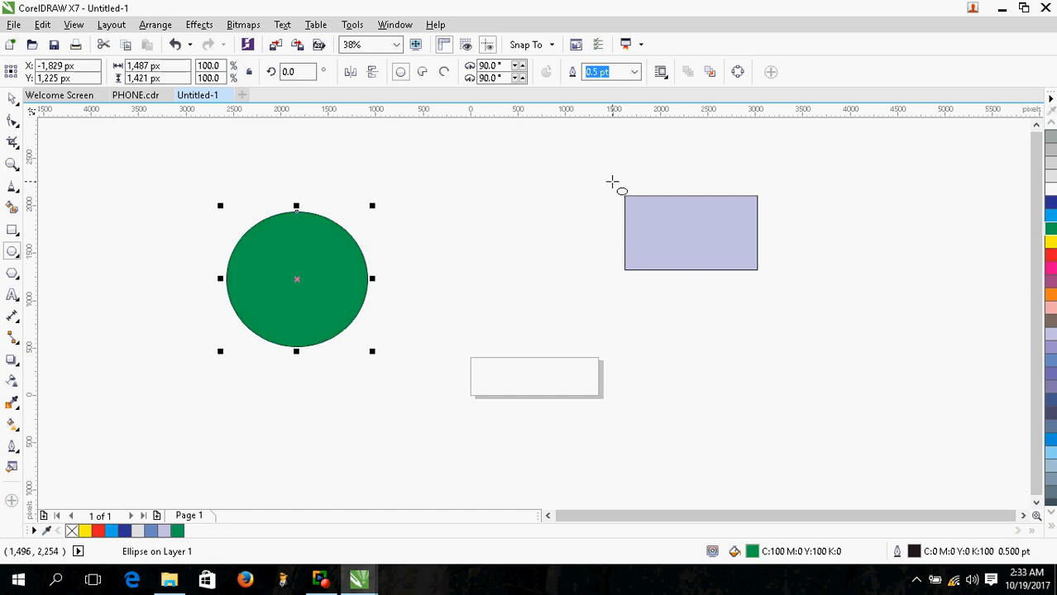
left_click(13, 99)
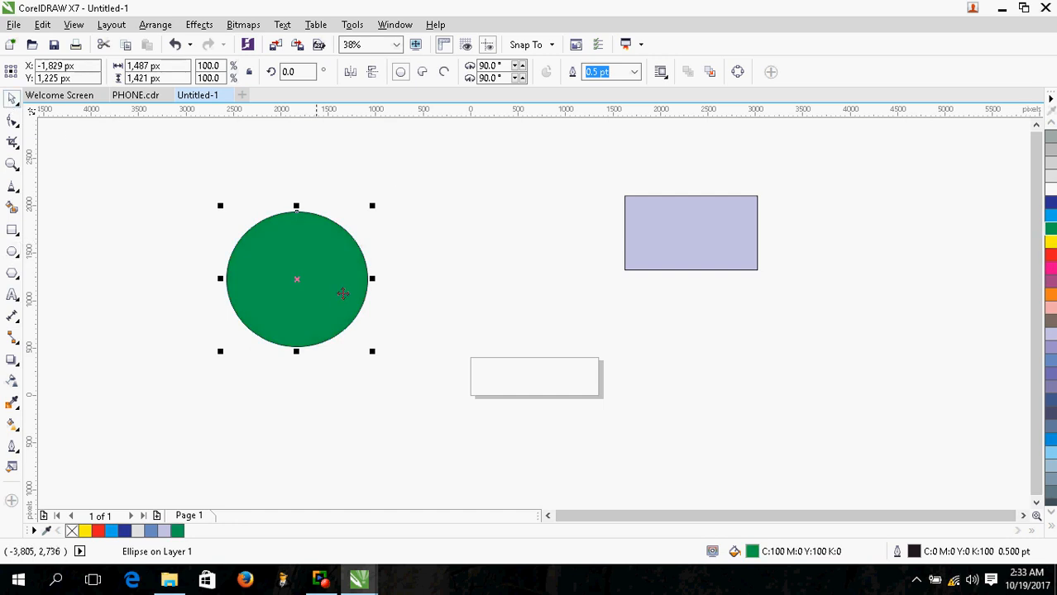
left_click_drag(300, 273, 710, 367)
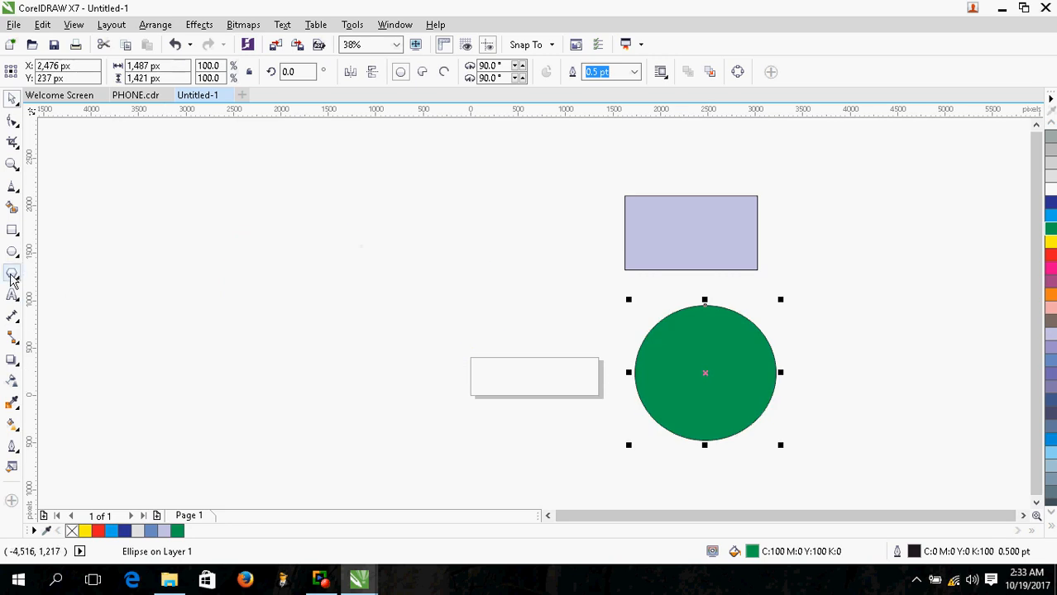
Step: Draw a five-sided polygon about 1,530 by 1,286 px filled red and place it to the right of the lavender rectangle
left_click(13, 276)
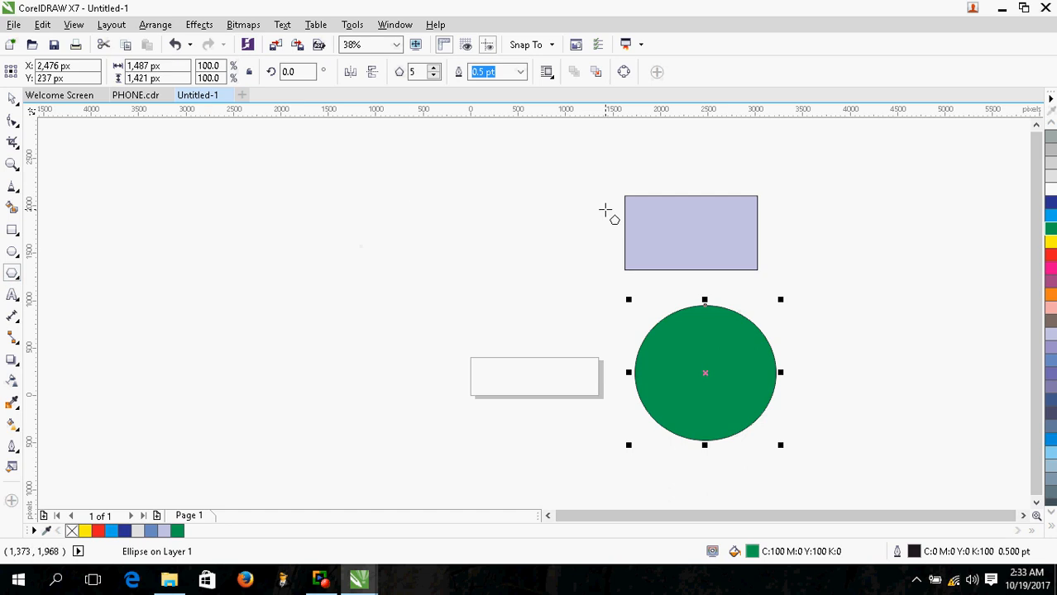
left_click_drag(415, 188, 571, 330)
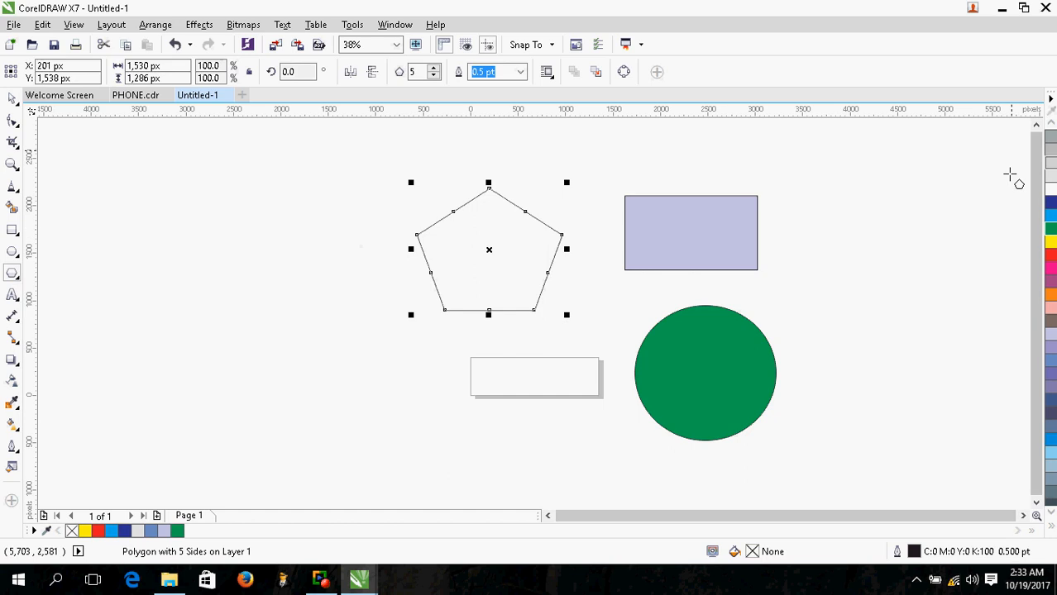
left_click(1050, 258)
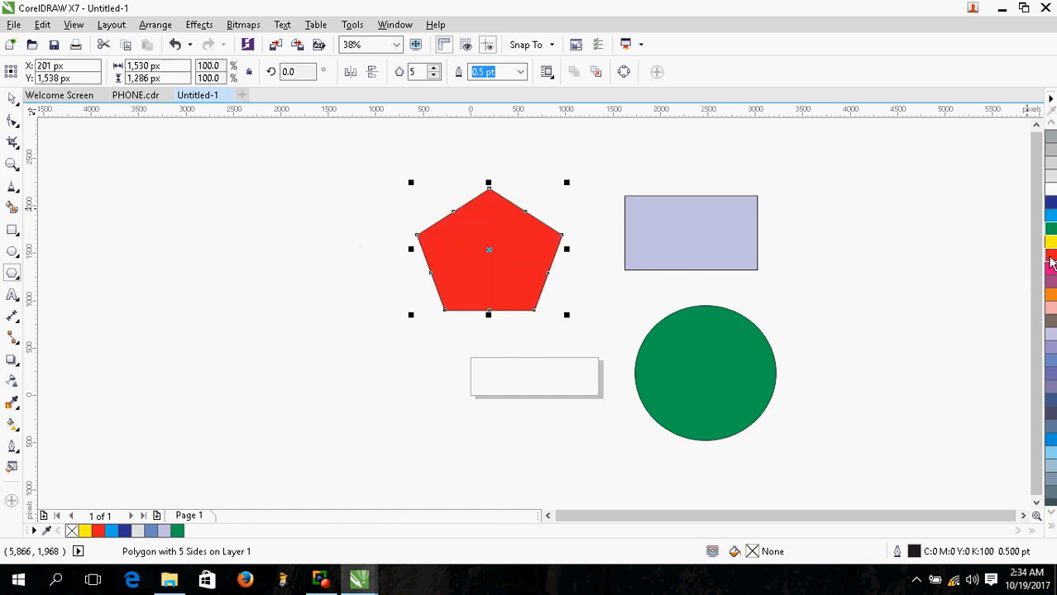
left_click(12, 99)
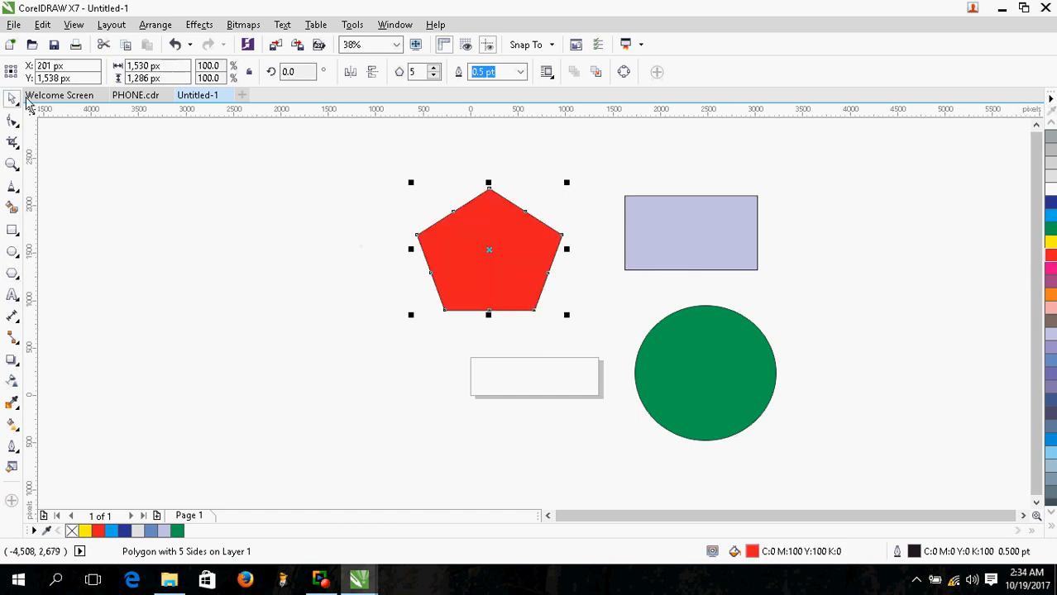
left_click_drag(453, 236, 890, 263)
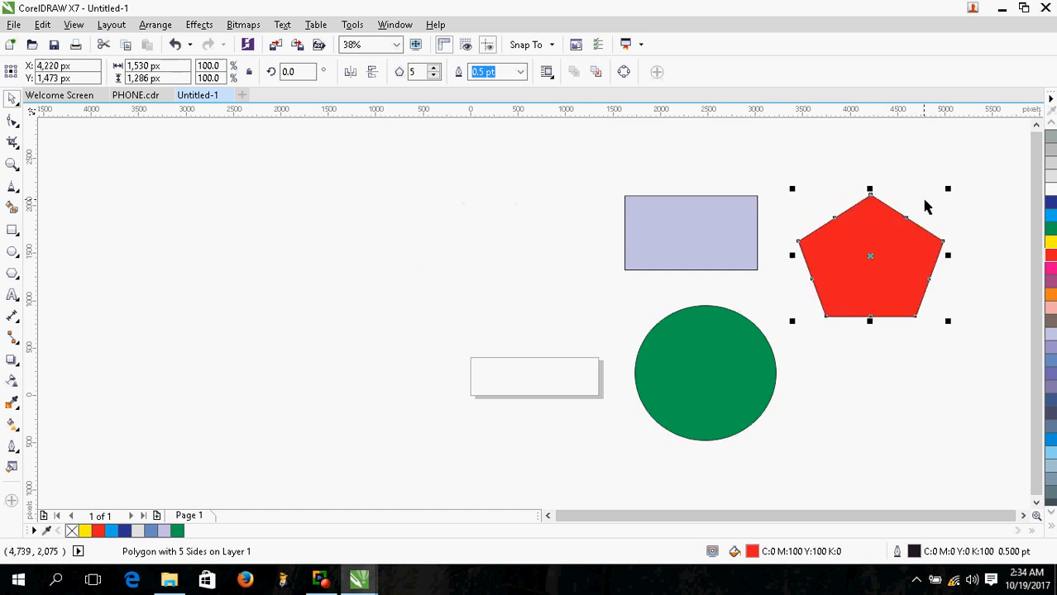
left_click_drag(872, 229, 873, 209)
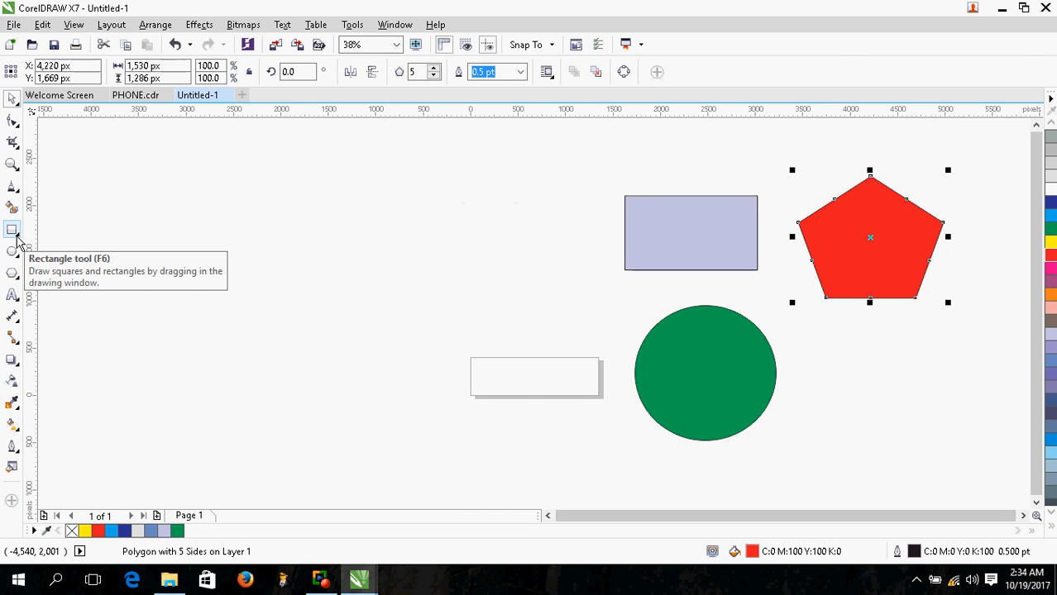
Step: Try to draw a slanted rectangle with the 3-Point Rectangle tool above the page and return to the ordinary Rectangle tool
left_click(19, 239)
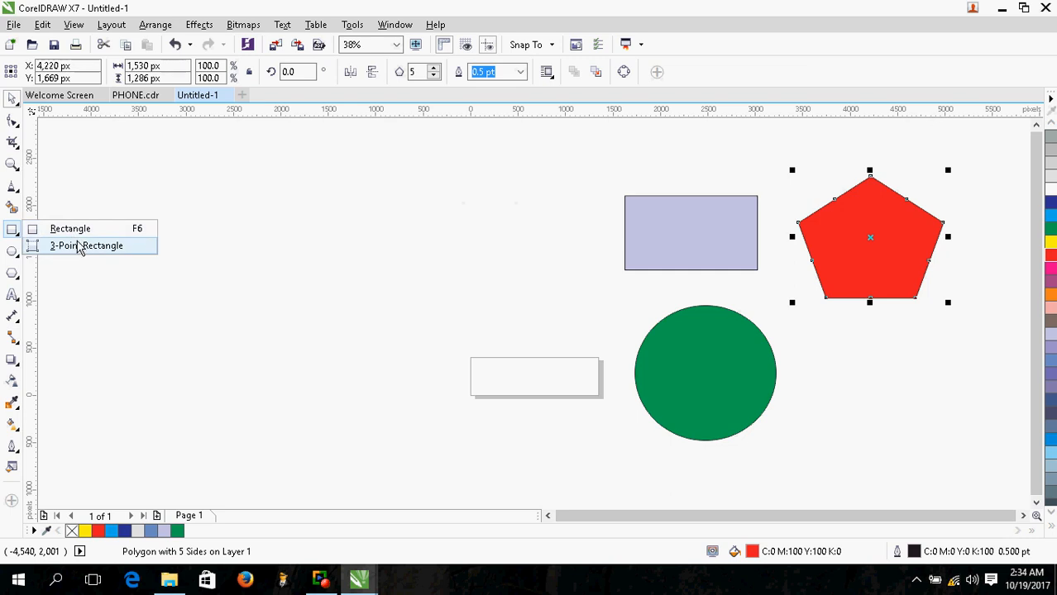
left_click(81, 246)
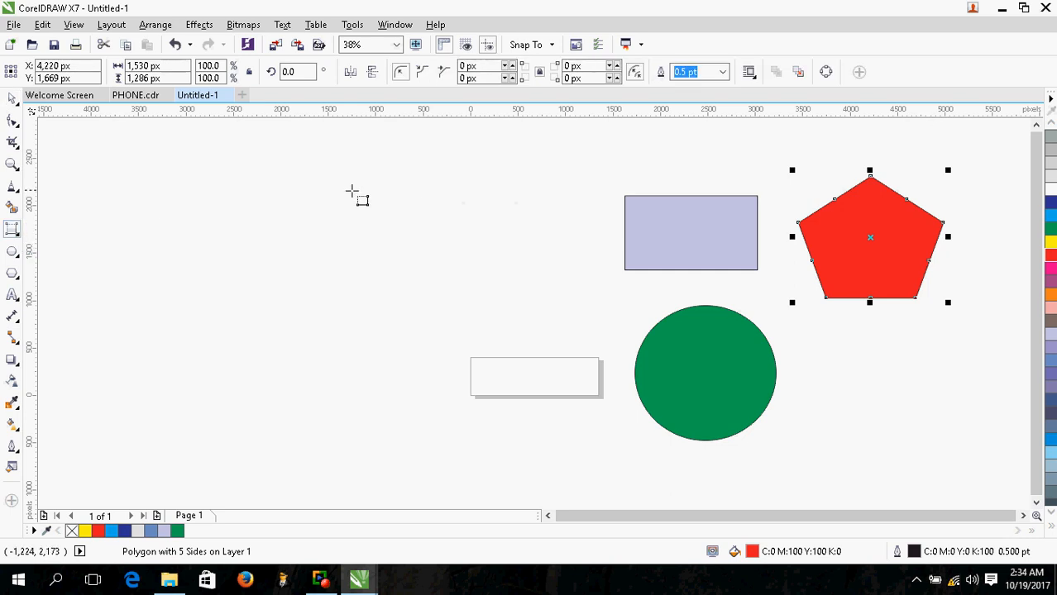
left_click_drag(326, 192, 512, 161)
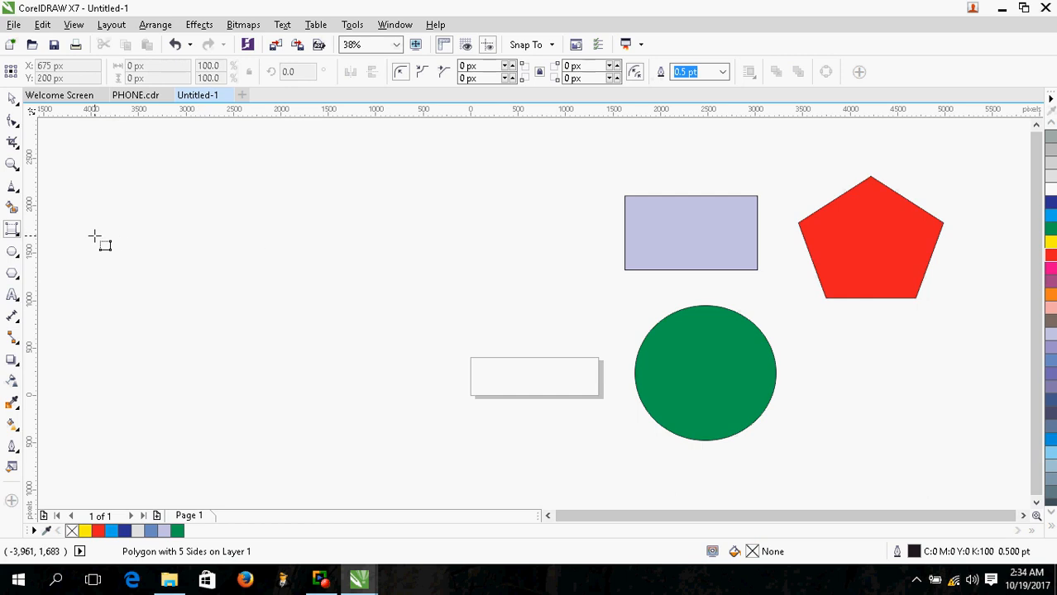
left_click(21, 239)
left_click(72, 226)
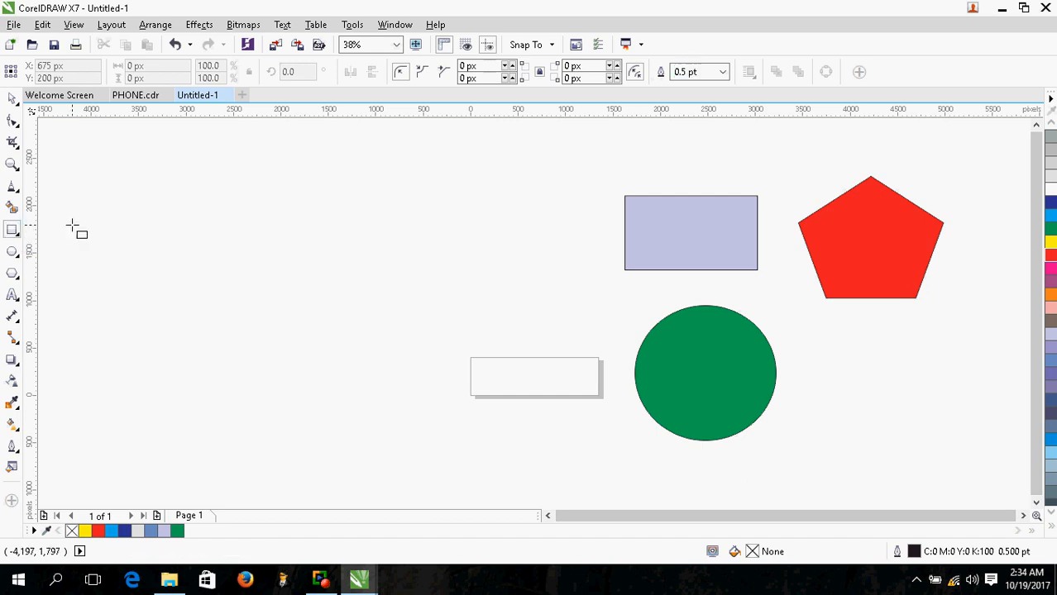
left_click(21, 259)
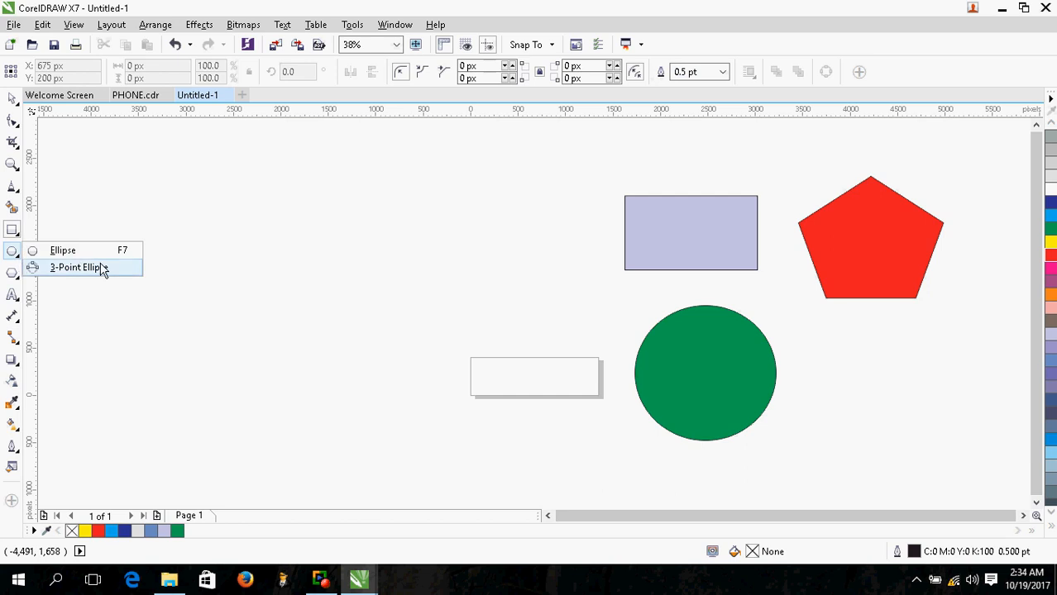
Step: Draw a five-pointed star about 1,251 by 901 px beside the lavender rectangle, above the page, and fill it orange (C:0 M:60 Y:100 K:0)
left_click(19, 281)
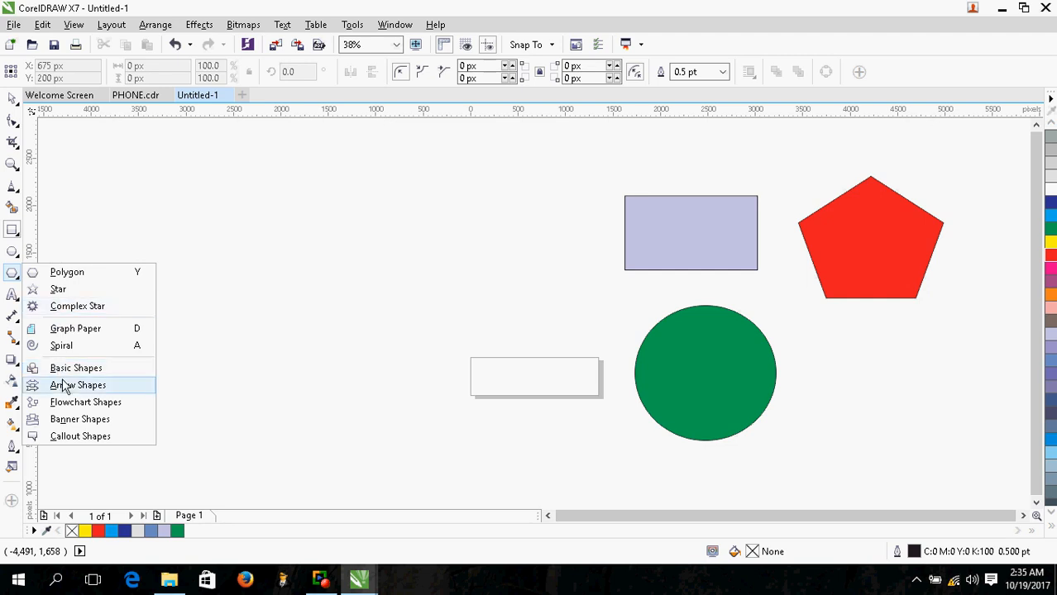
left_click(58, 290)
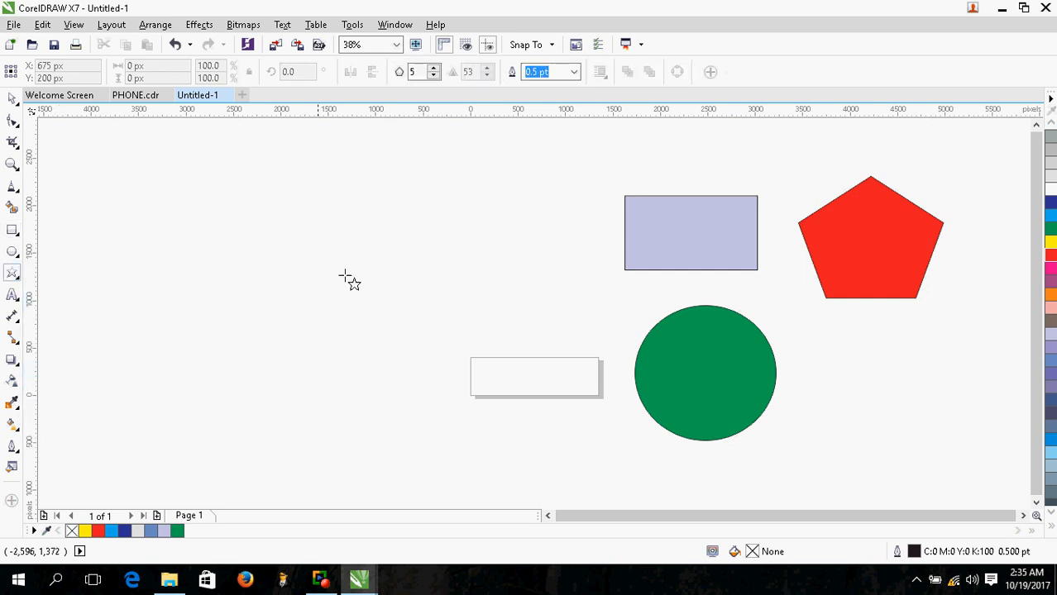
left_click_drag(458, 195, 580, 288)
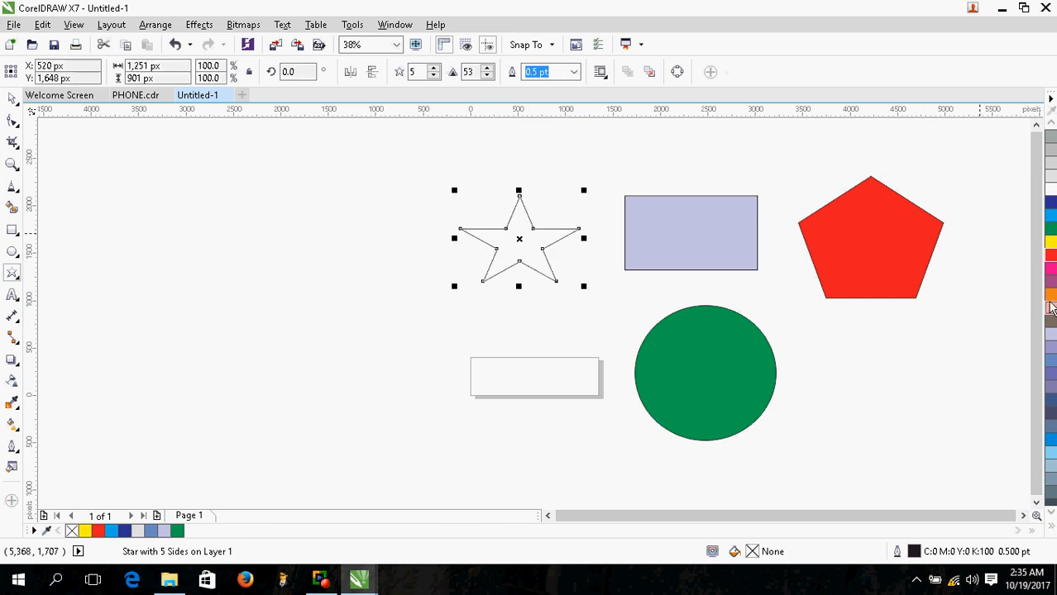
left_click(1050, 301)
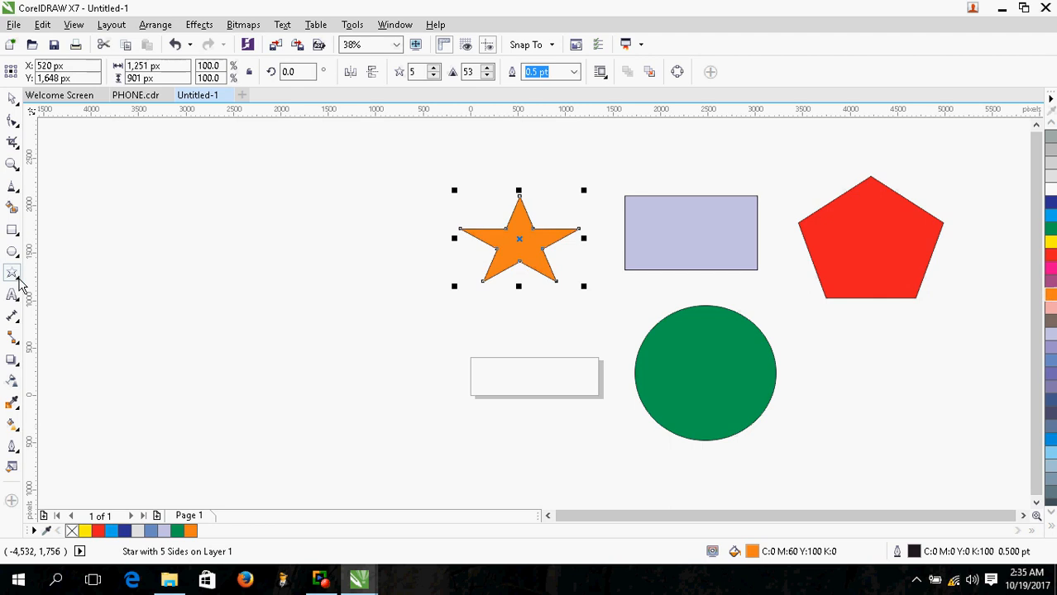
Step: Draw a nine-pointed complex star about 1,279 by 1,109 px overlapping the page's lower edge and fill it magenta (C:0 M:100 Y:0 K:0)
left_click(18, 281)
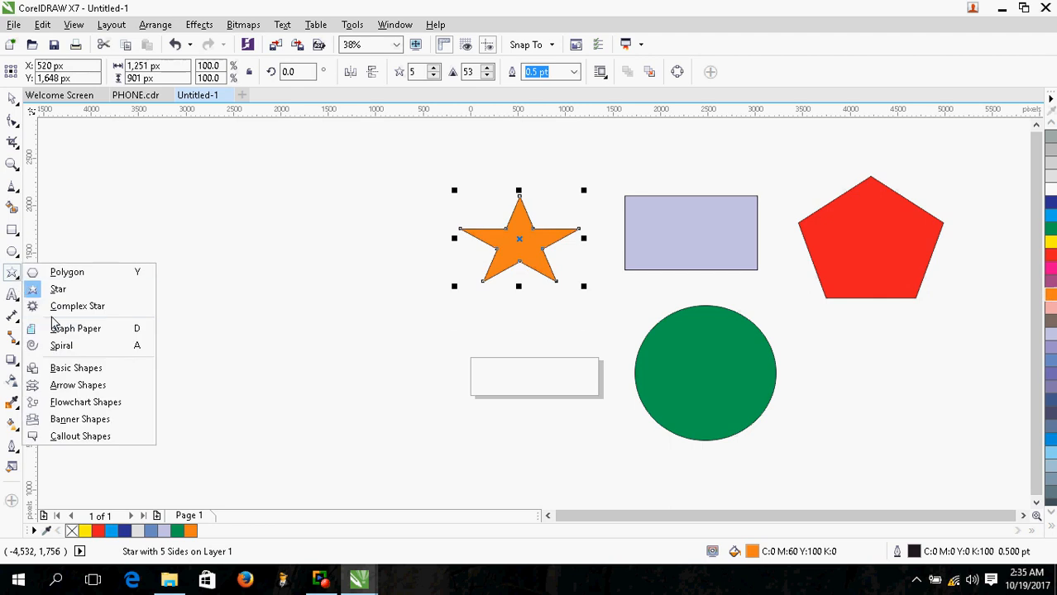
left_click(69, 307)
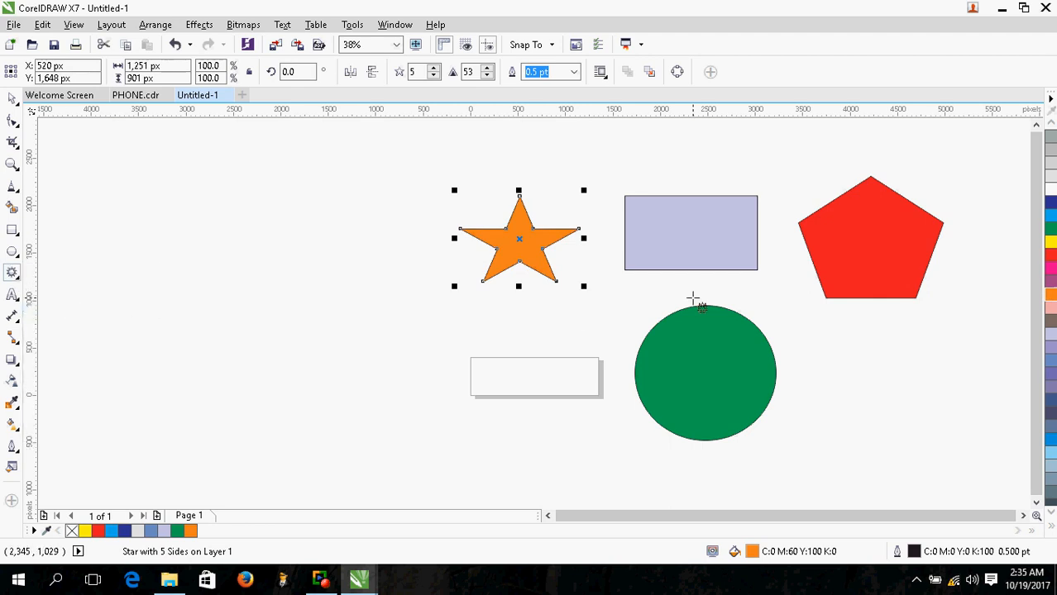
left_click_drag(461, 374, 589, 484)
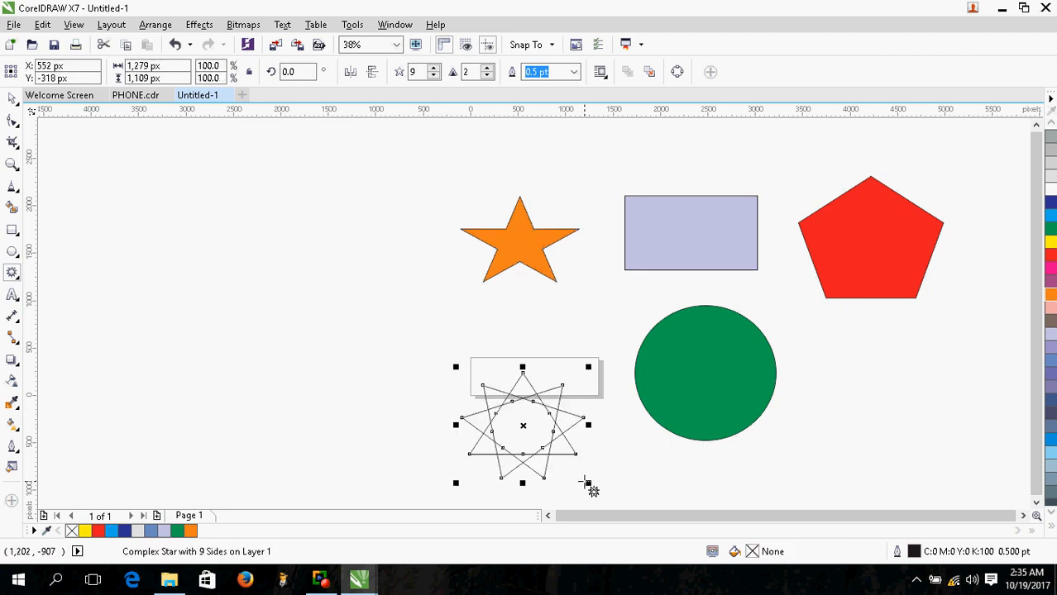
left_click(1051, 271)
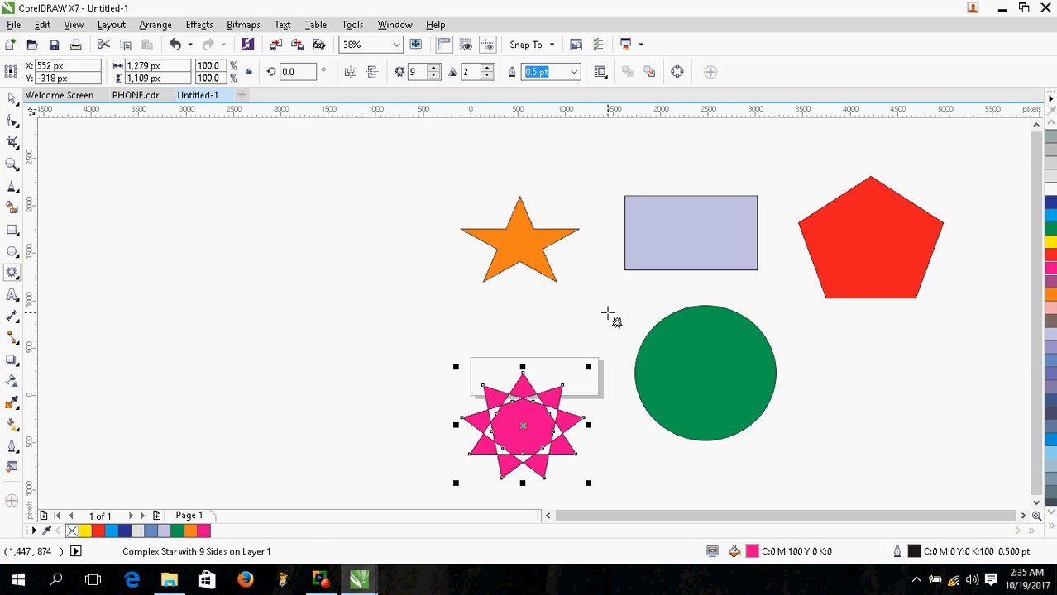
Step: Draw a parallelogram about 1,732 by 547 px with the Basic Shapes tool in the empty area to the left of the orange star
left_click(18, 283)
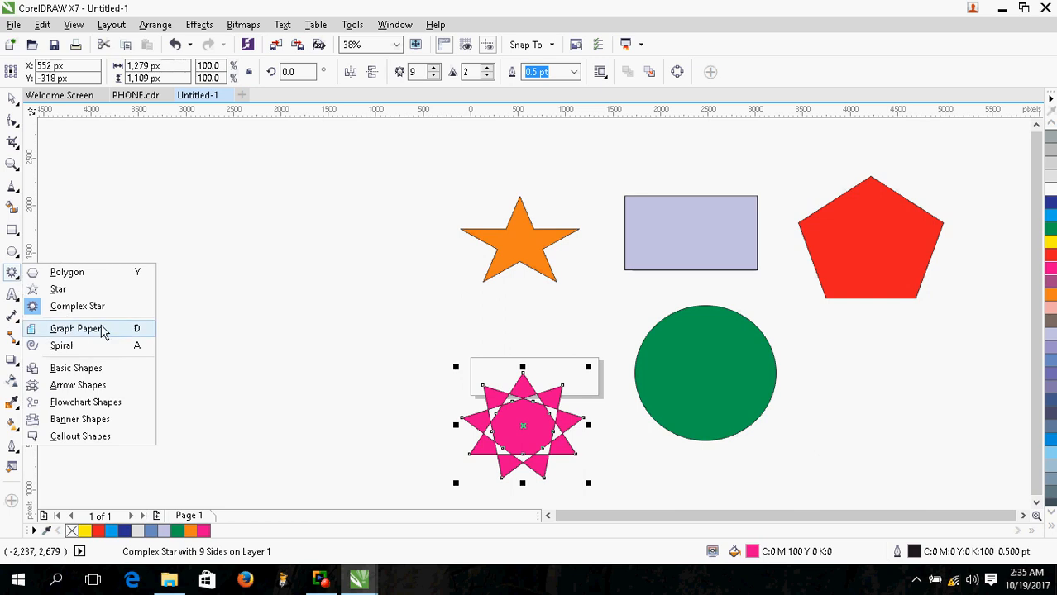
mouse_move(18, 302)
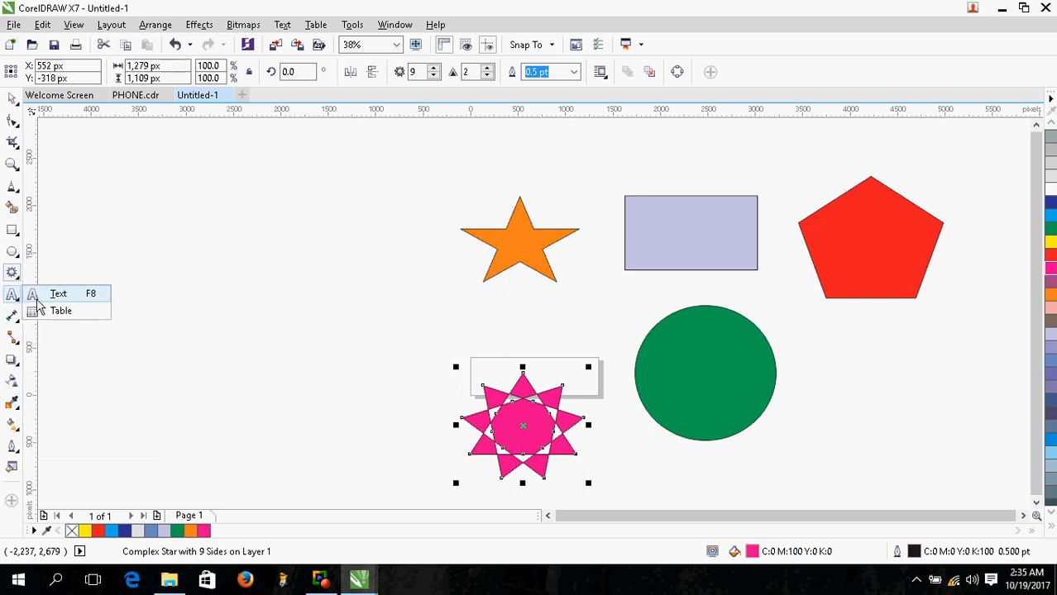
mouse_move(16, 277)
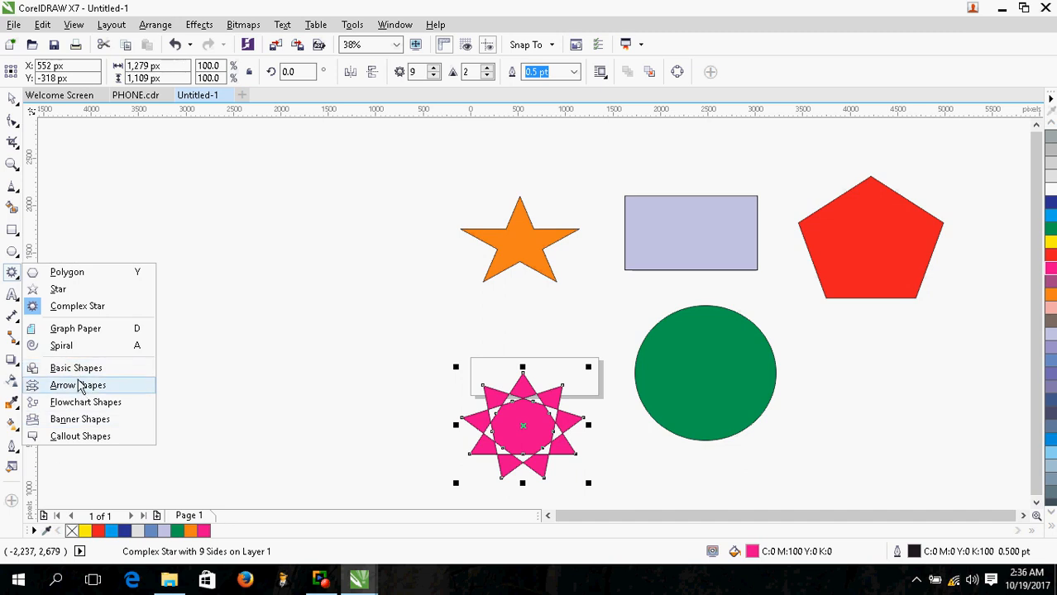
left_click(76, 368)
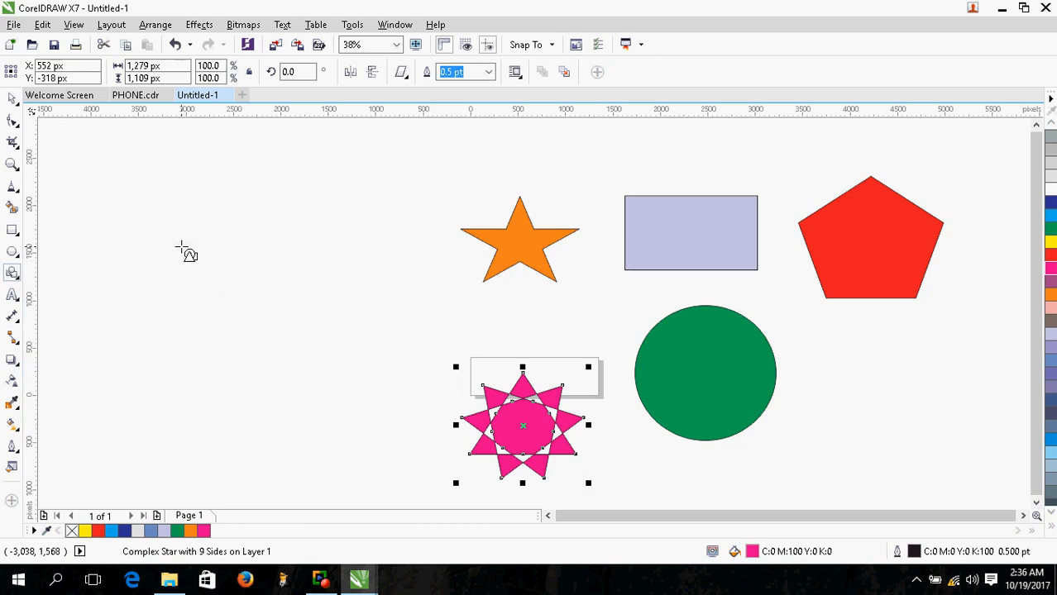
left_click_drag(181, 247, 348, 302)
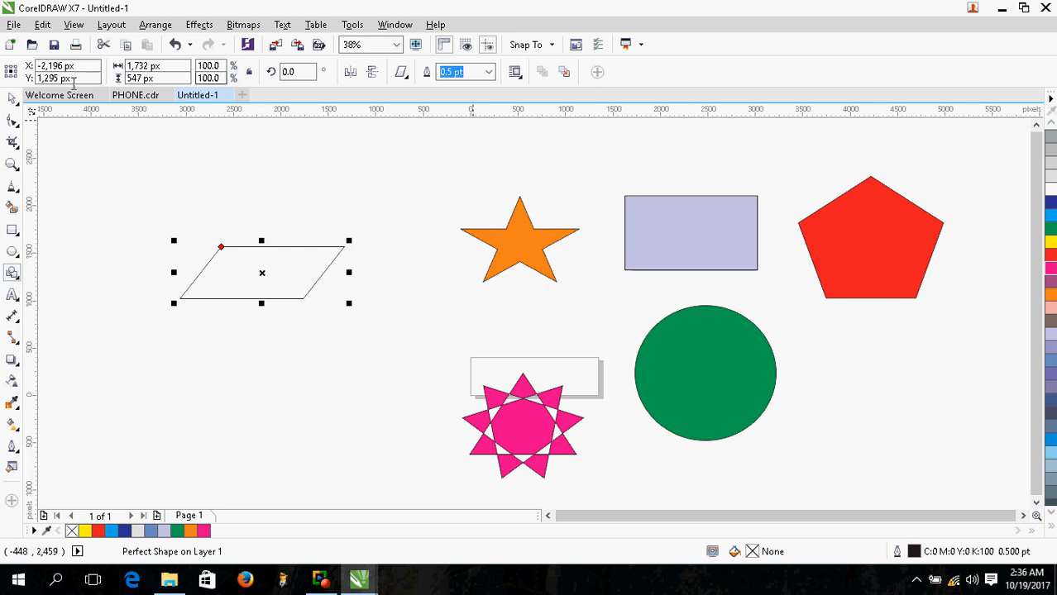
Step: Draw a heart basic shape about 1,201 by 1,029 px between the parallelogram and the orange star
left_click(404, 73)
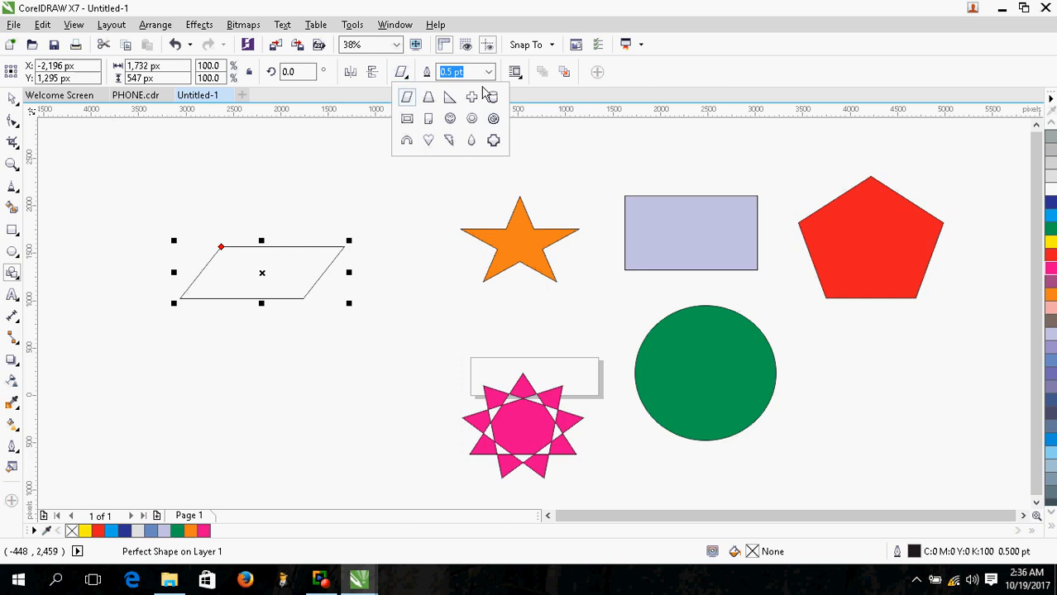
left_click(430, 142)
left_click_drag(315, 181, 429, 280)
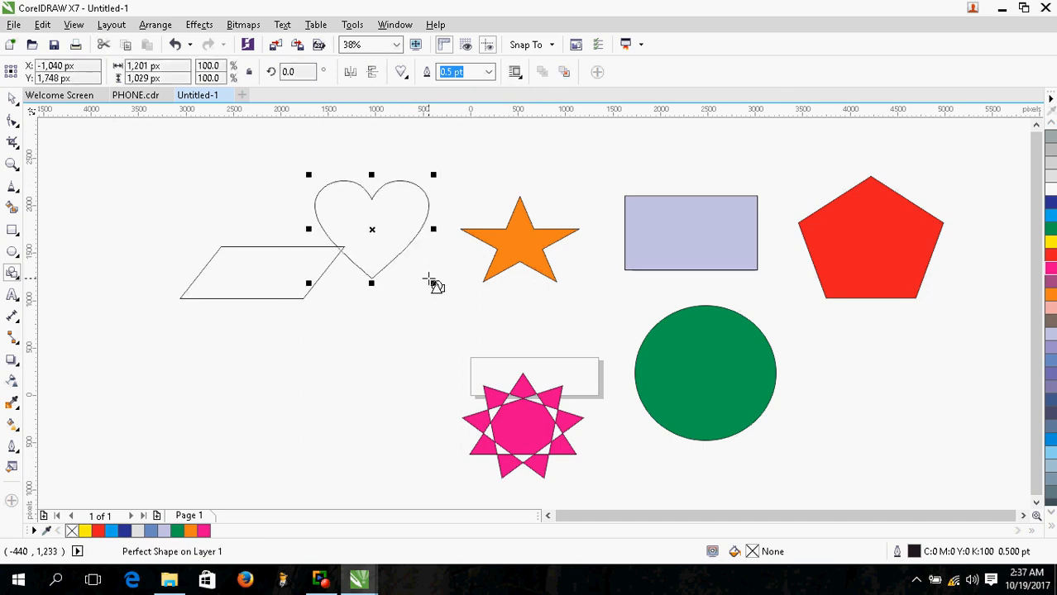
Step: Delete the parallelogram that overlaps the heart
left_click(12, 99)
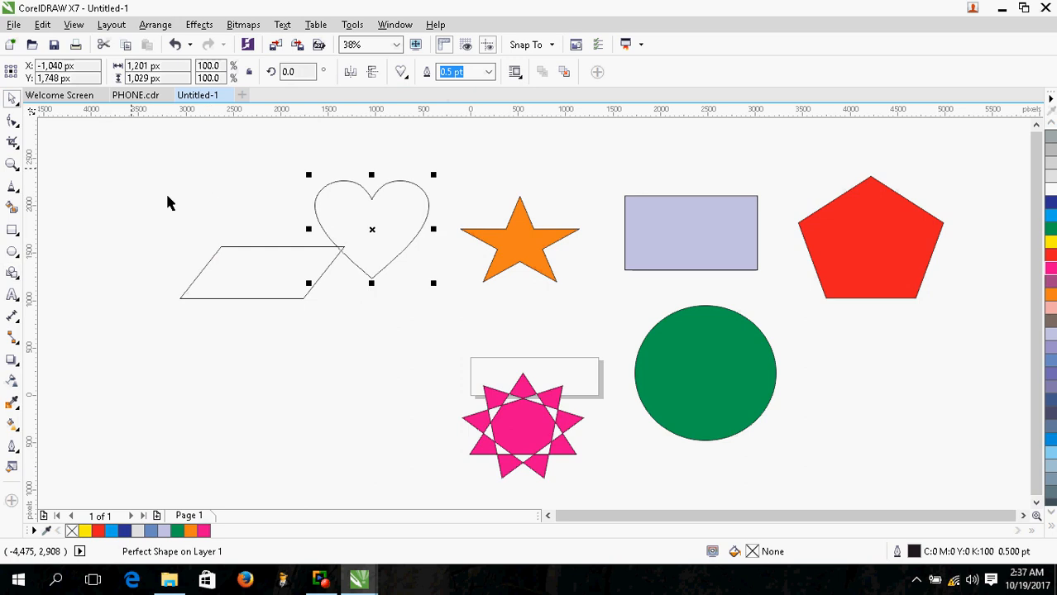
left_click(222, 280)
key("Delete")
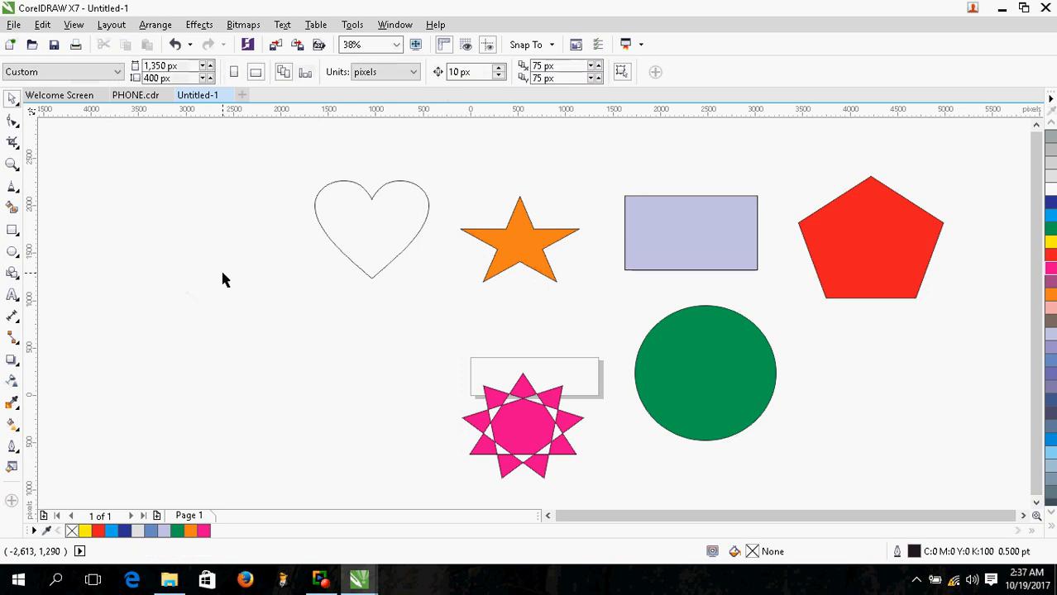
Step: Move the heart slightly down beside the orange star and fill it dark red (C:20 M:100 Y:100 K:17)
left_click_drag(344, 225, 347, 246)
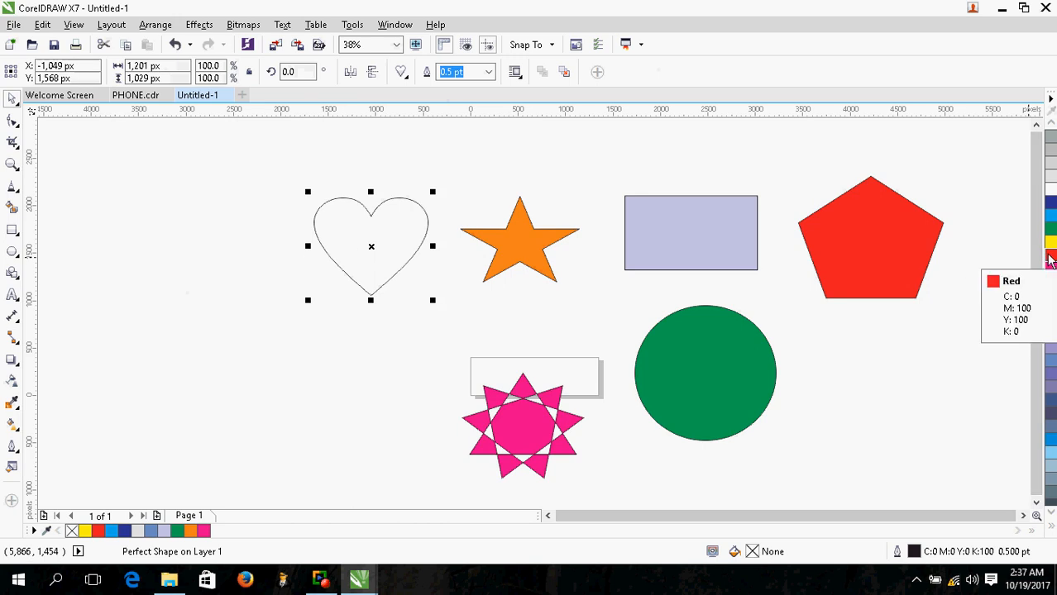
left_click(1050, 261)
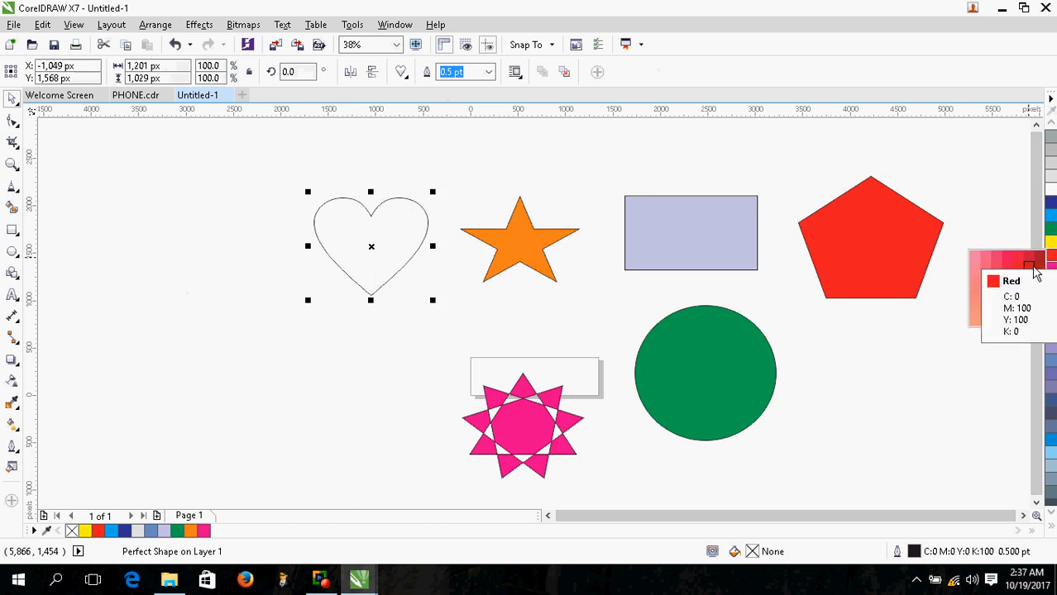
left_click(1036, 263)
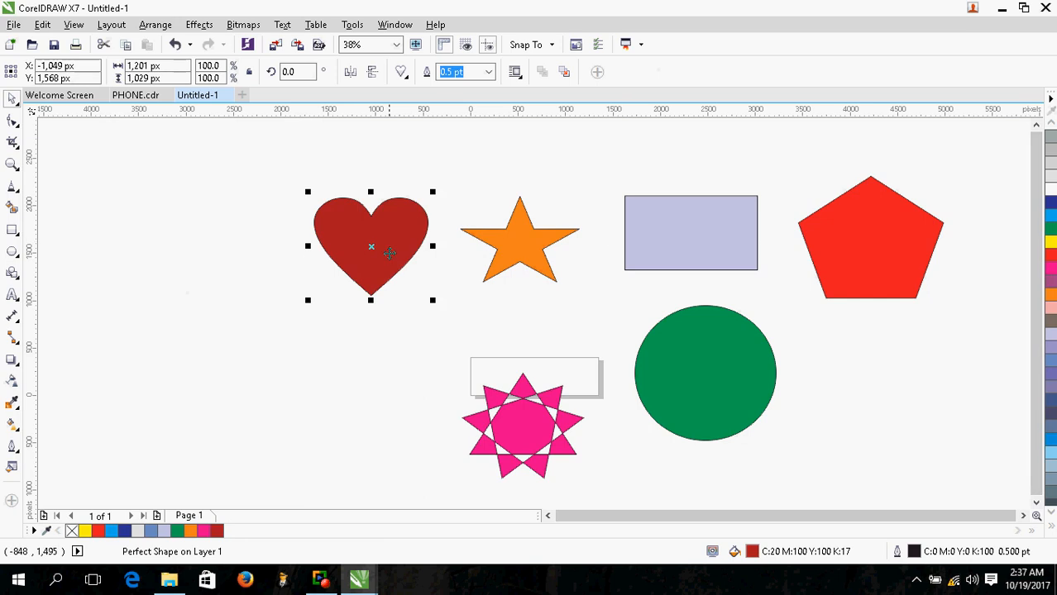
left_click_drag(373, 248, 375, 250)
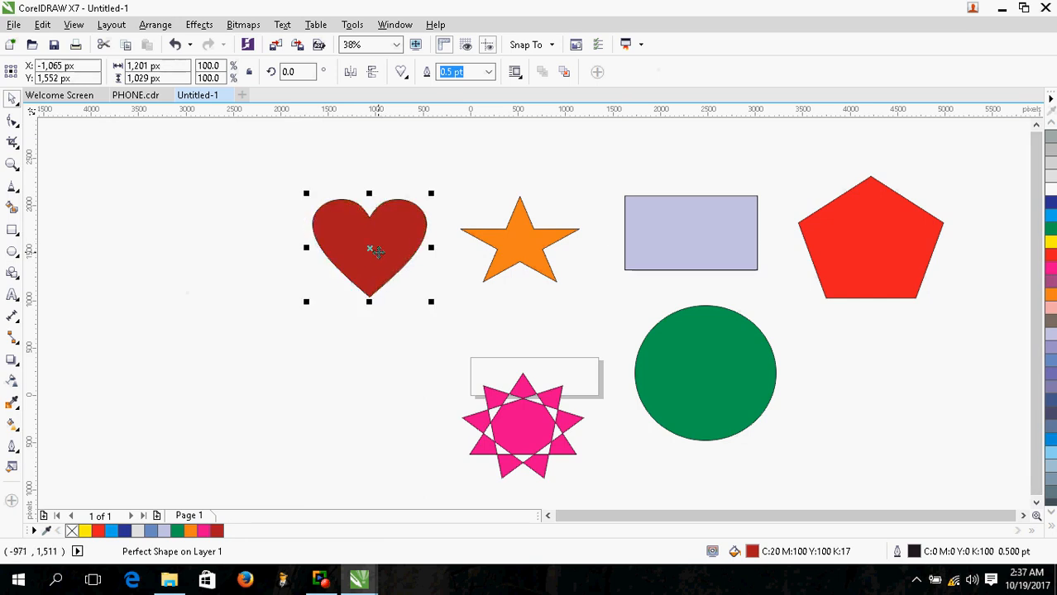
left_click(238, 230)
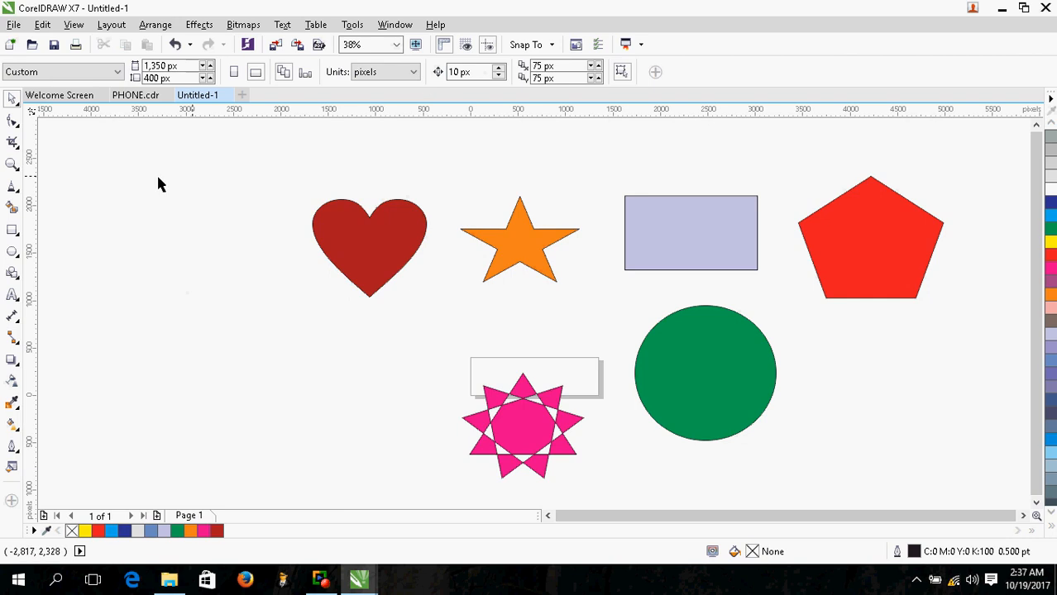
Step: Draw a smiley face basic shape about 1,029 by 1,029 px below the red pentagon, to the right of the green circle
left_click(11, 273)
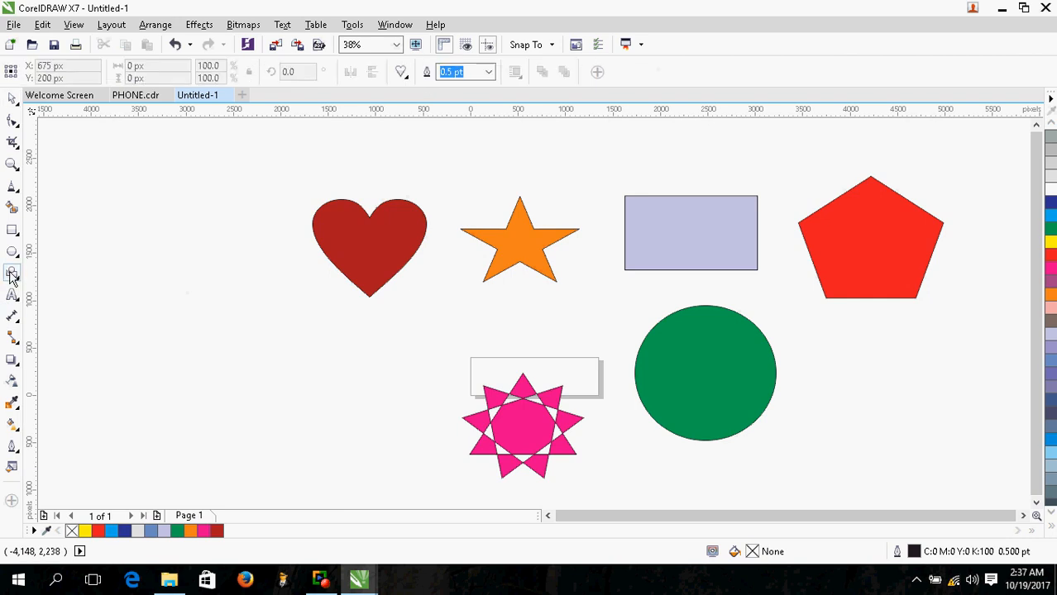
left_click(403, 77)
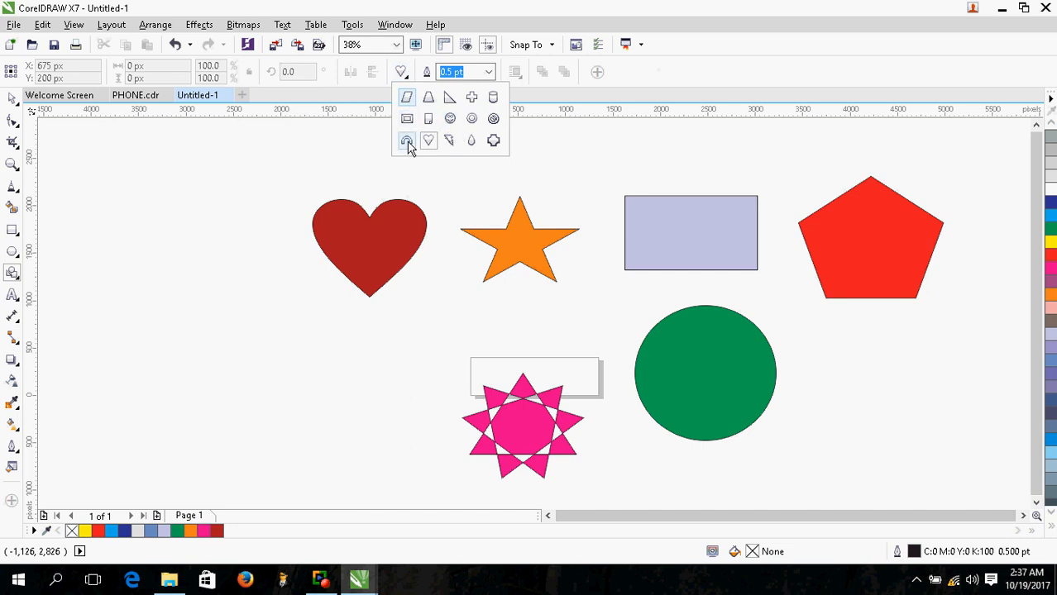
left_click(452, 119)
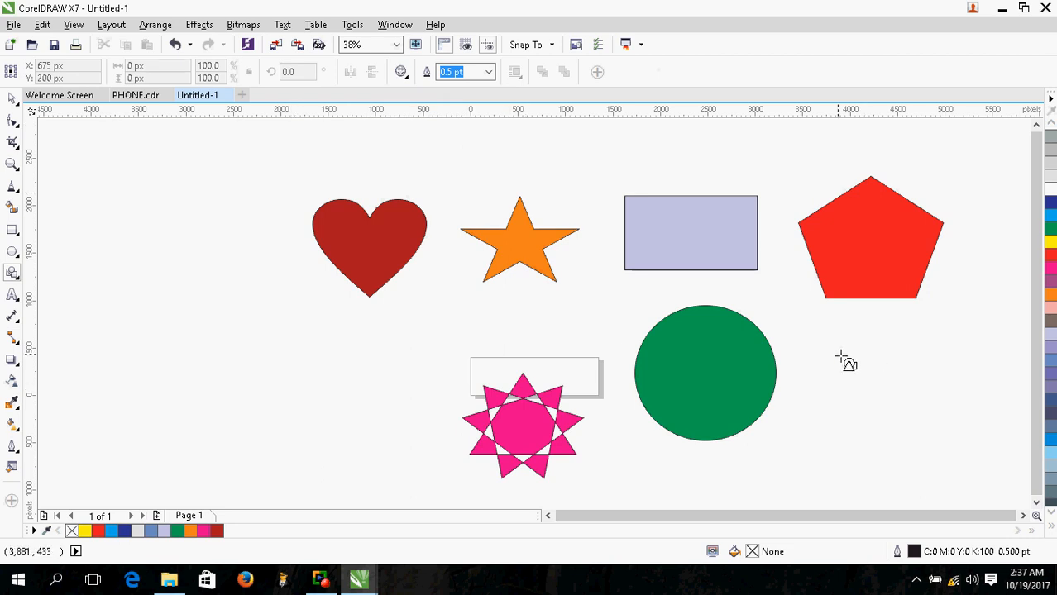
mouse_move(839, 341)
left_mouse_down()
mouse_move(953, 457)
mouse_move(938, 457)
left_mouse_up()
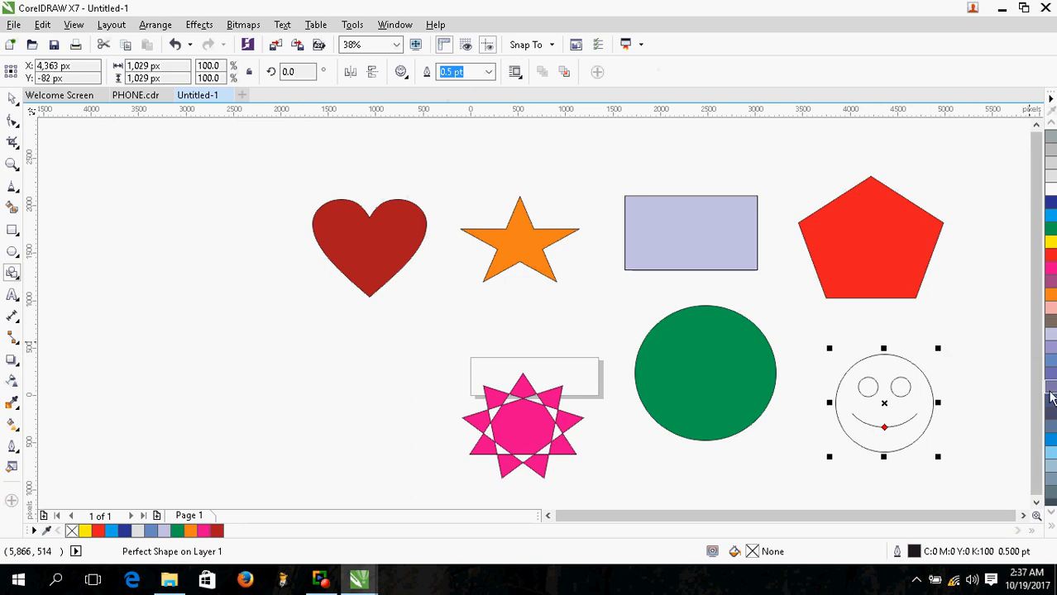
Step: Fill the smiley face with yellow-green (C:40 M:0 Y:100 K:0)
left_click(1051, 513)
left_click(1051, 513)
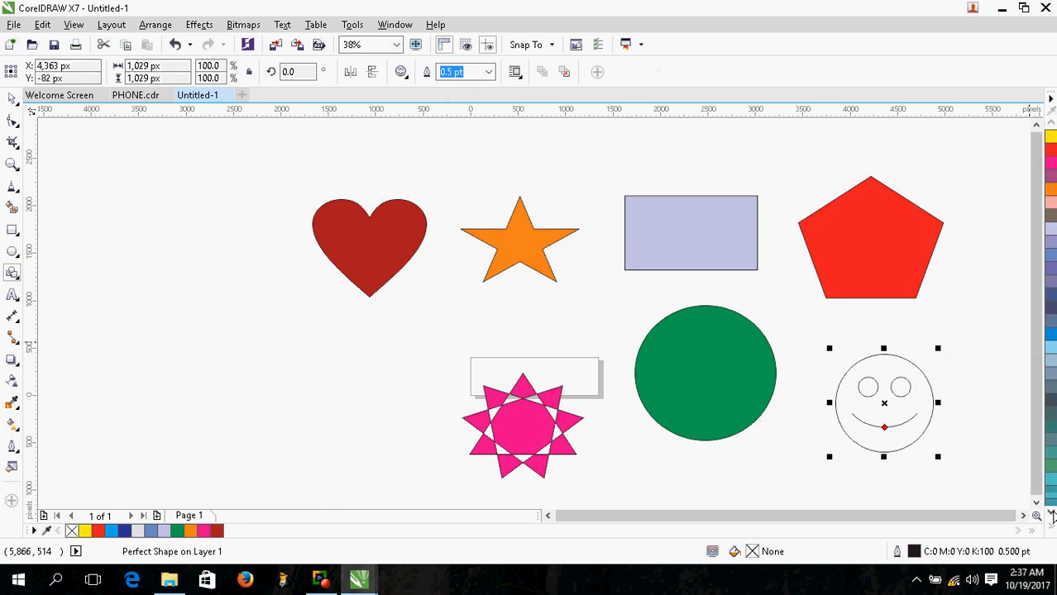
left_click(1051, 514)
left_click(1051, 513)
left_click(1051, 513)
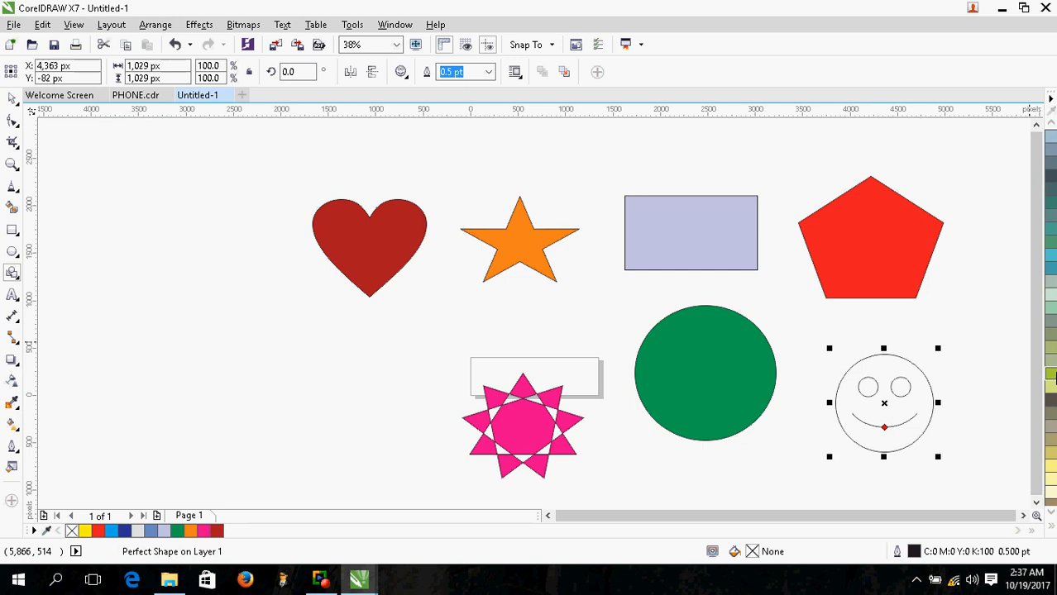
left_click_drag(1051, 375, 905, 413)
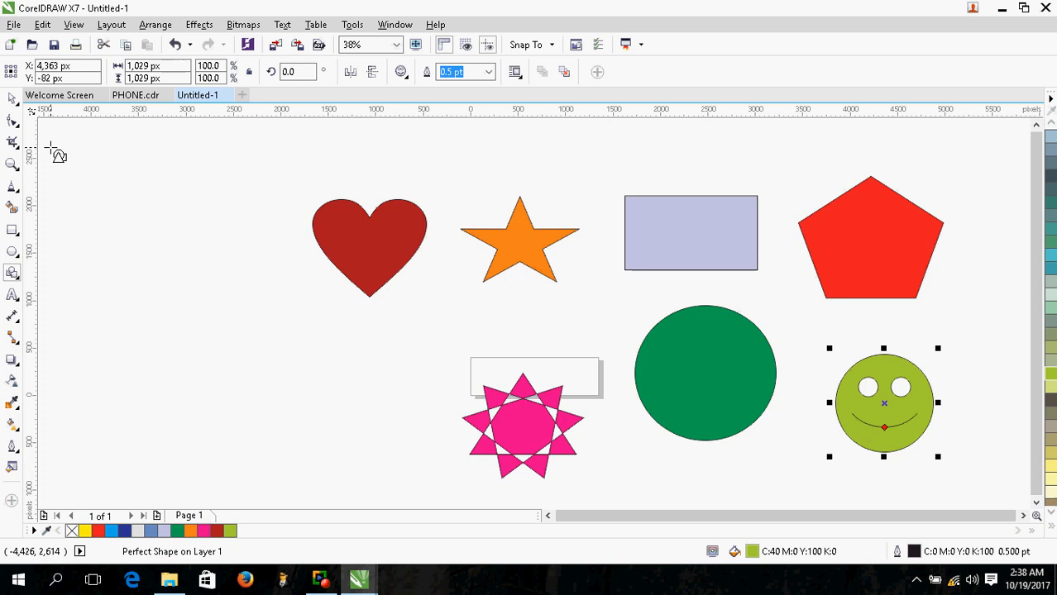
Step: Draw a folded ribbon banner shape about 2,107 by 449 px below the heart and fill it teal (C:60 M:0 Y:40 K:20)
left_click(19, 283)
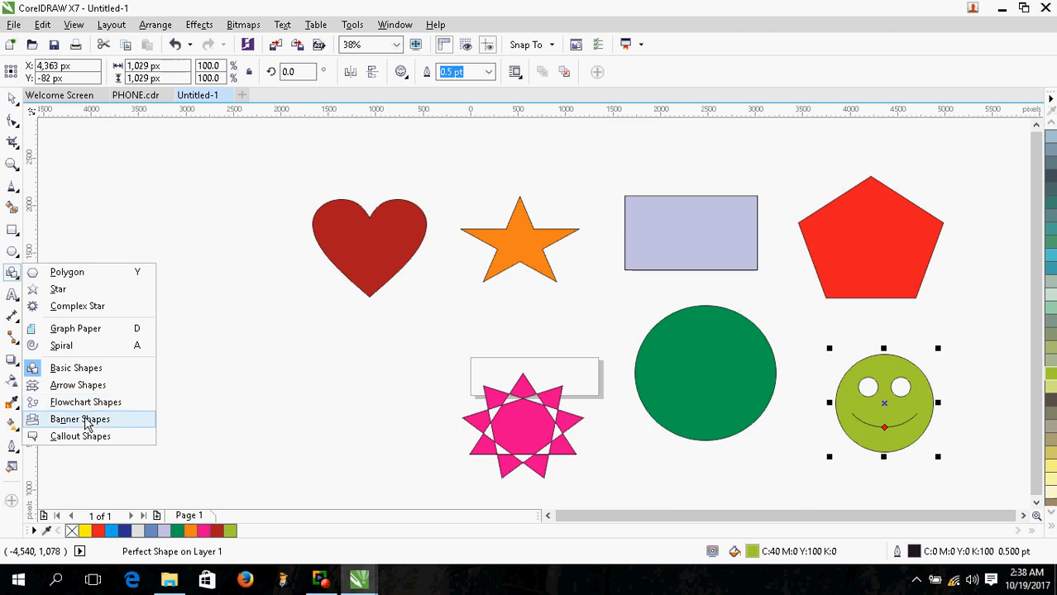
left_click(87, 424)
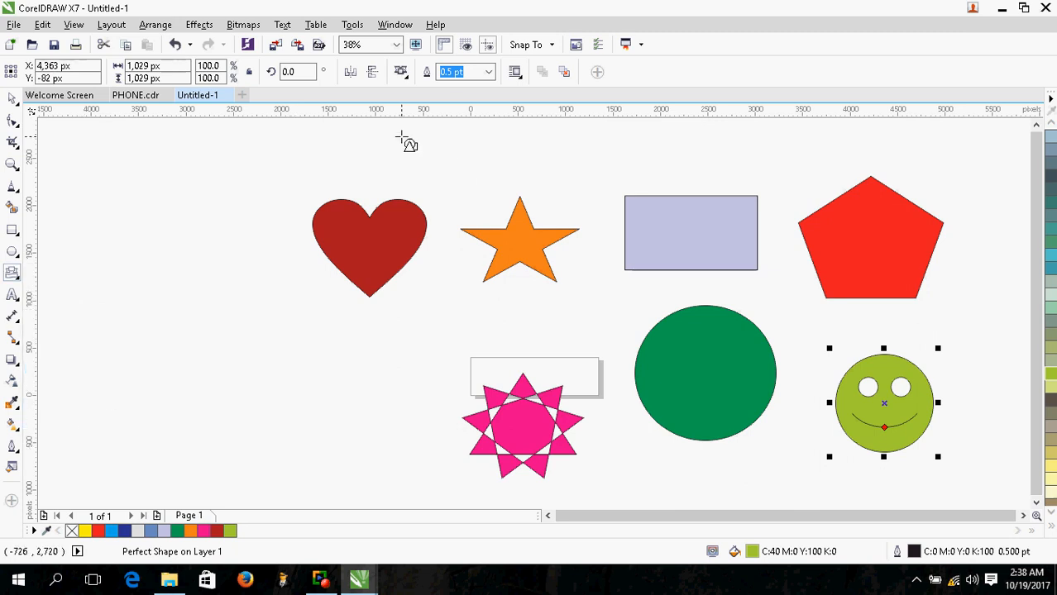
left_click(404, 75)
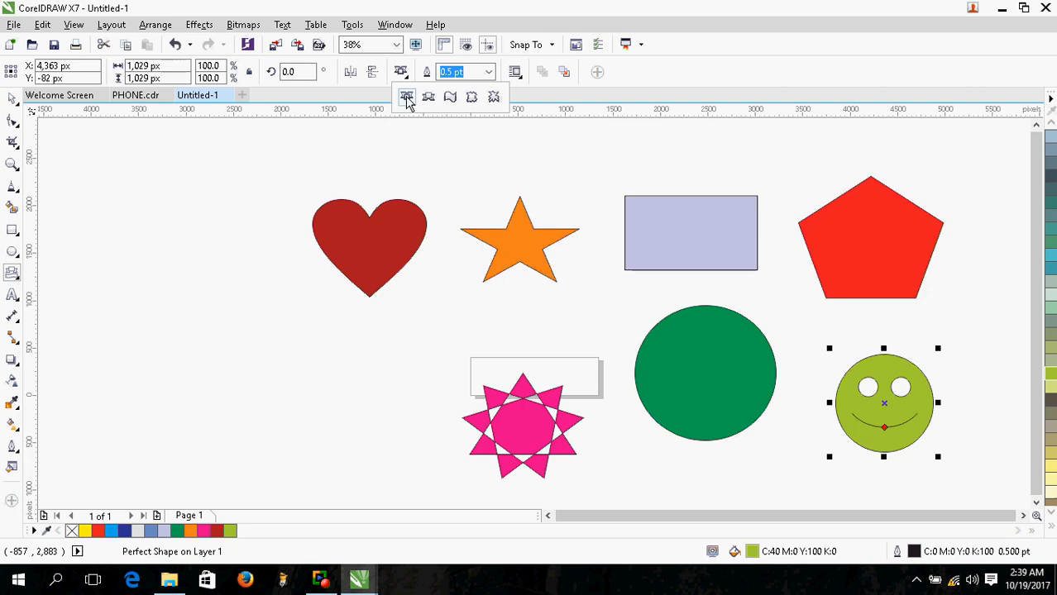
left_click(290, 378)
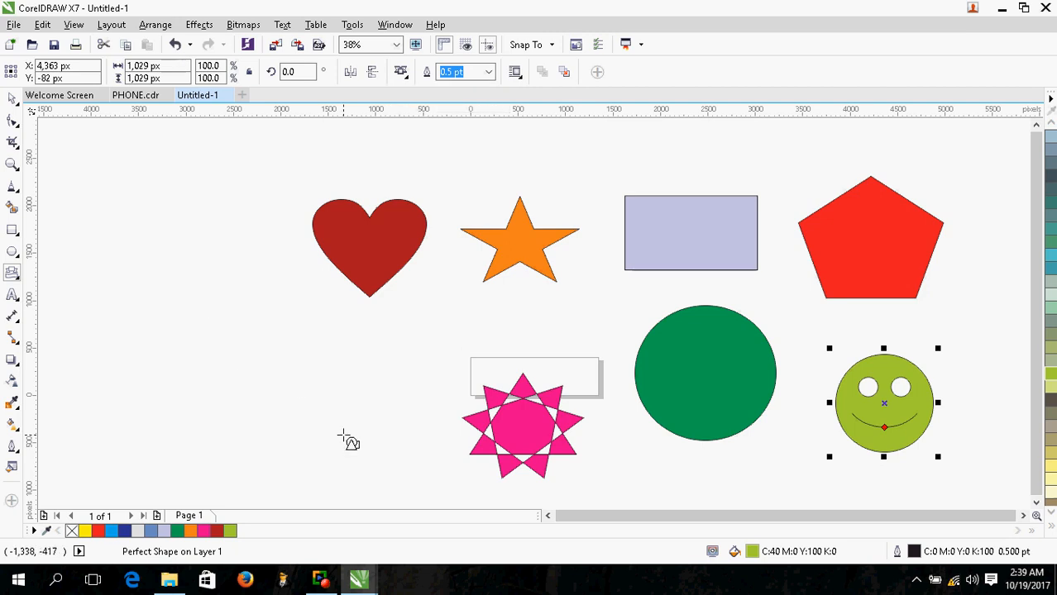
left_click_drag(242, 376, 448, 421)
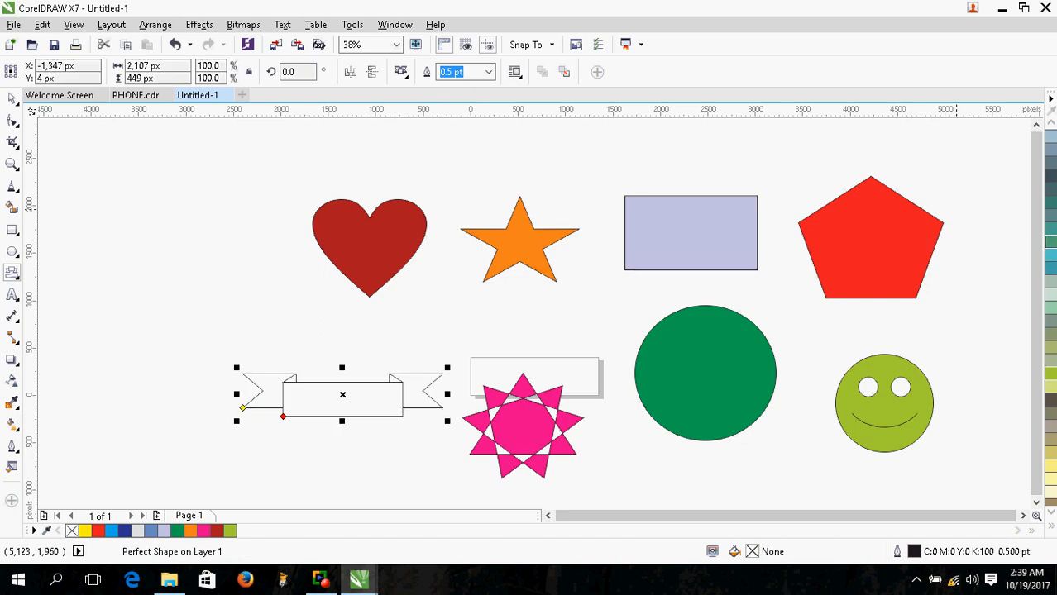
left_click(1051, 236)
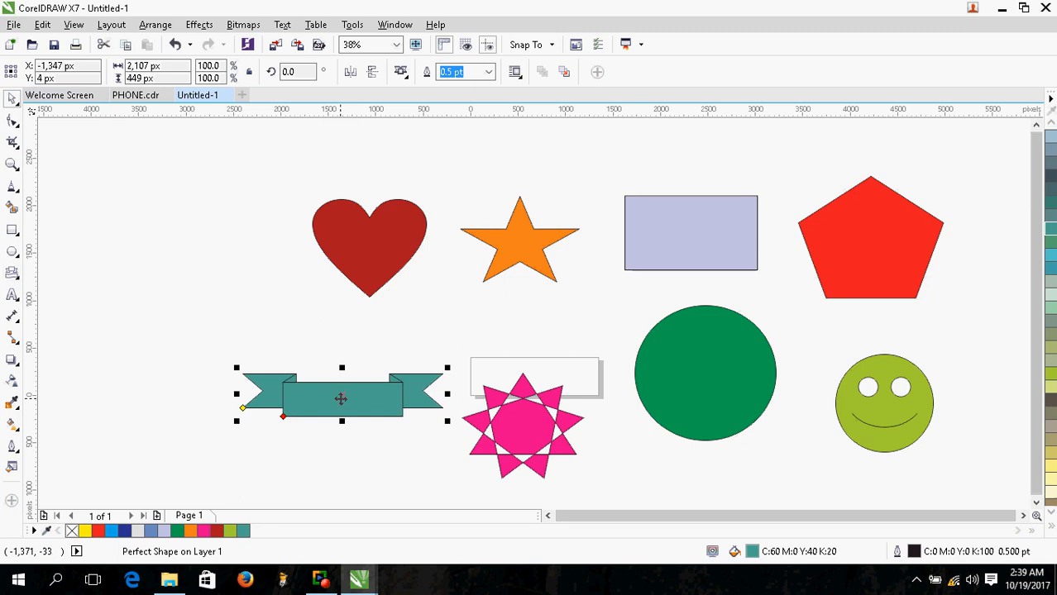
Step: Spread the banner, heart, orange star, rectangle, pentagon, smiley and green circle apart into two rows with space for labels beneath
left_click_drag(343, 395, 315, 436)
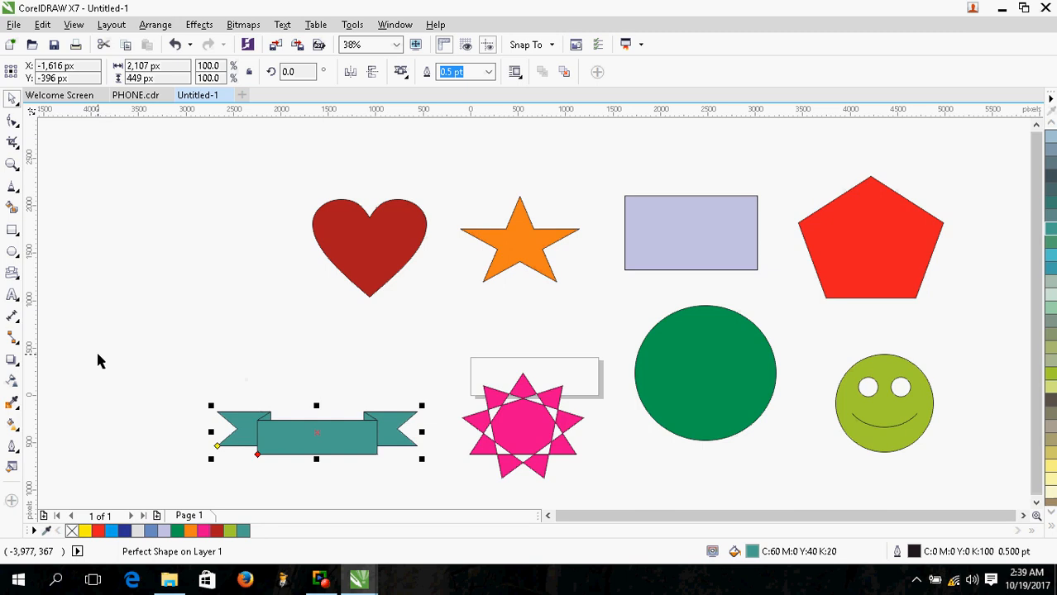
left_click_drag(392, 288, 312, 233)
left_click_drag(533, 239, 510, 217)
left_click_drag(689, 227, 694, 204)
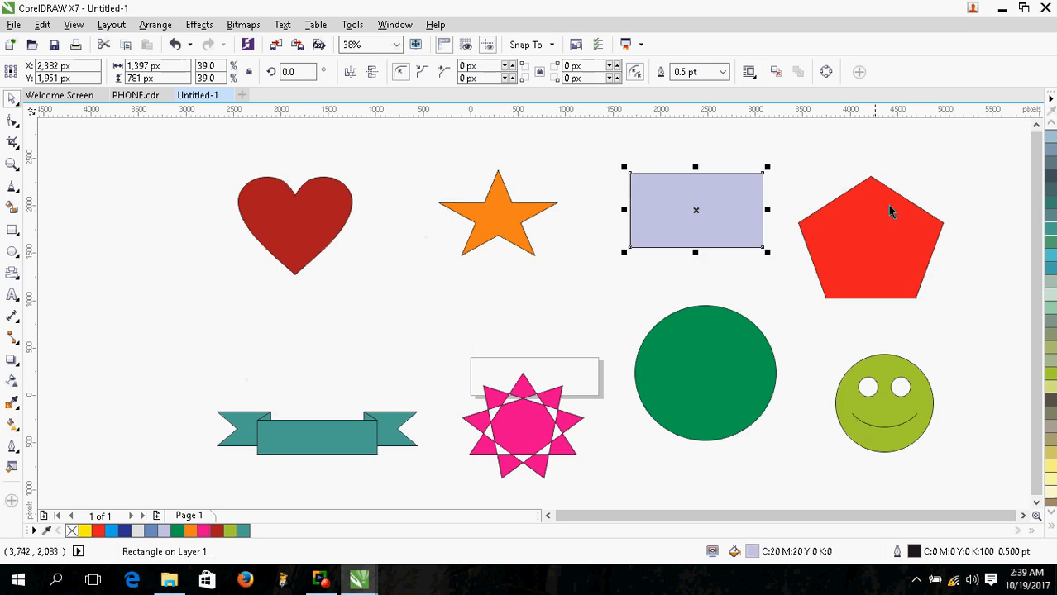
left_click_drag(904, 229, 945, 198)
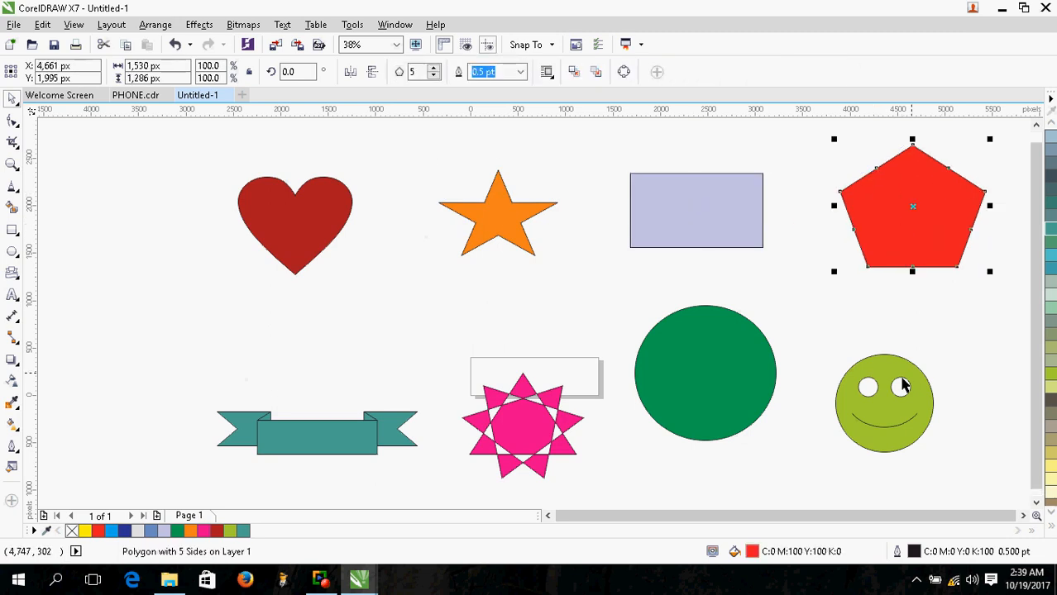
left_click_drag(902, 385, 938, 373)
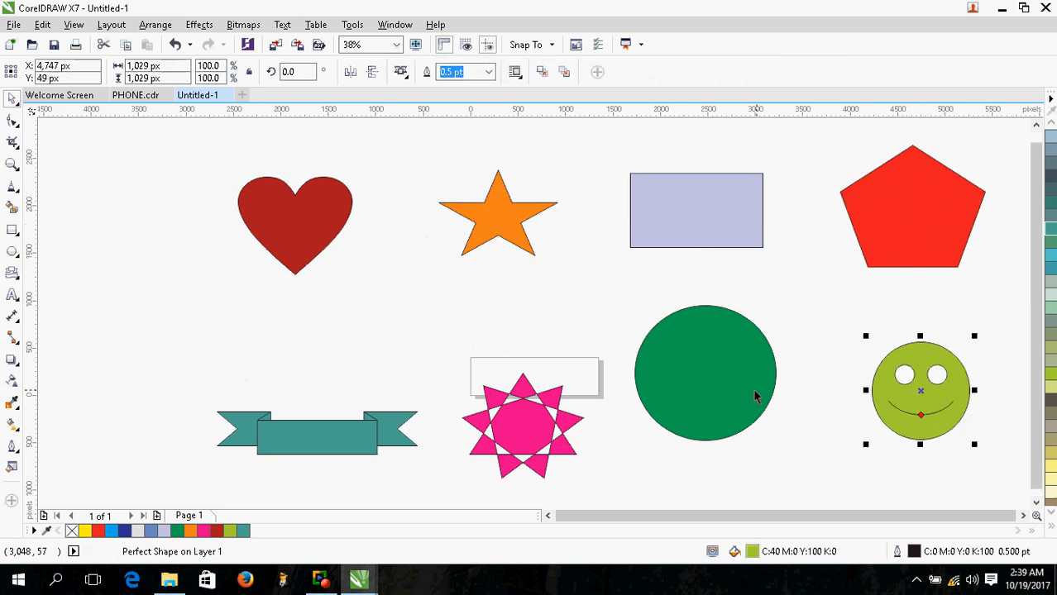
left_click_drag(724, 389, 723, 415)
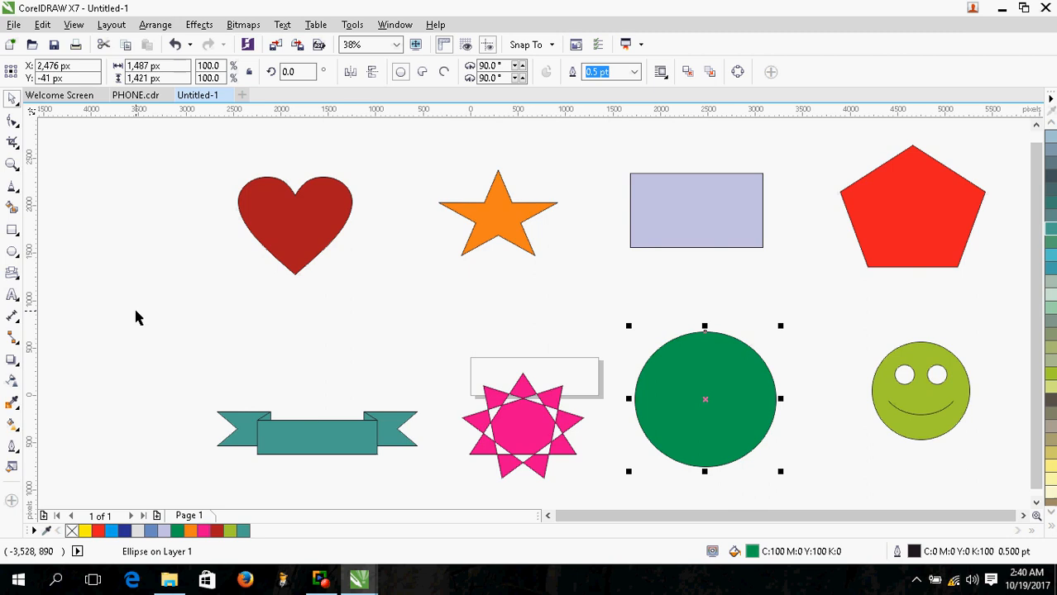
Step: Add the text HEART just below the dark red heart and enlarge it to about 57.6 pt
left_click(13, 296)
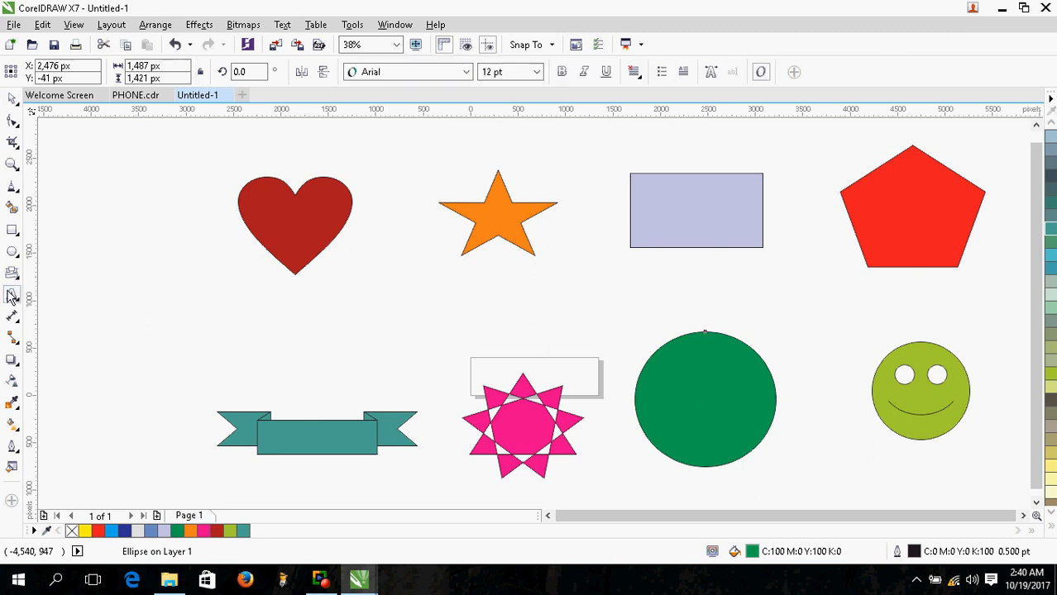
left_click(240, 301)
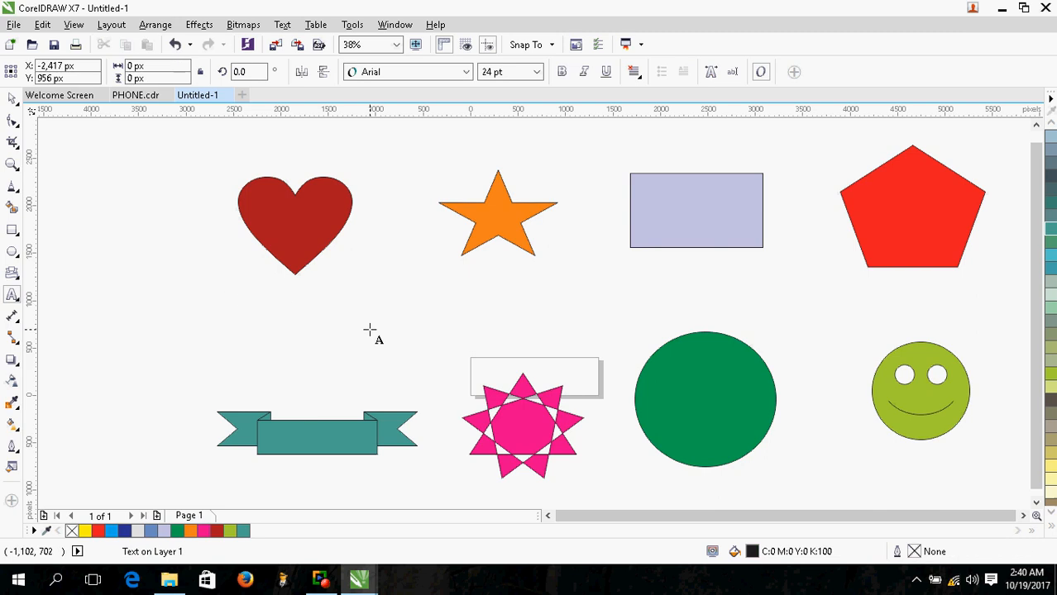
type("HEART")
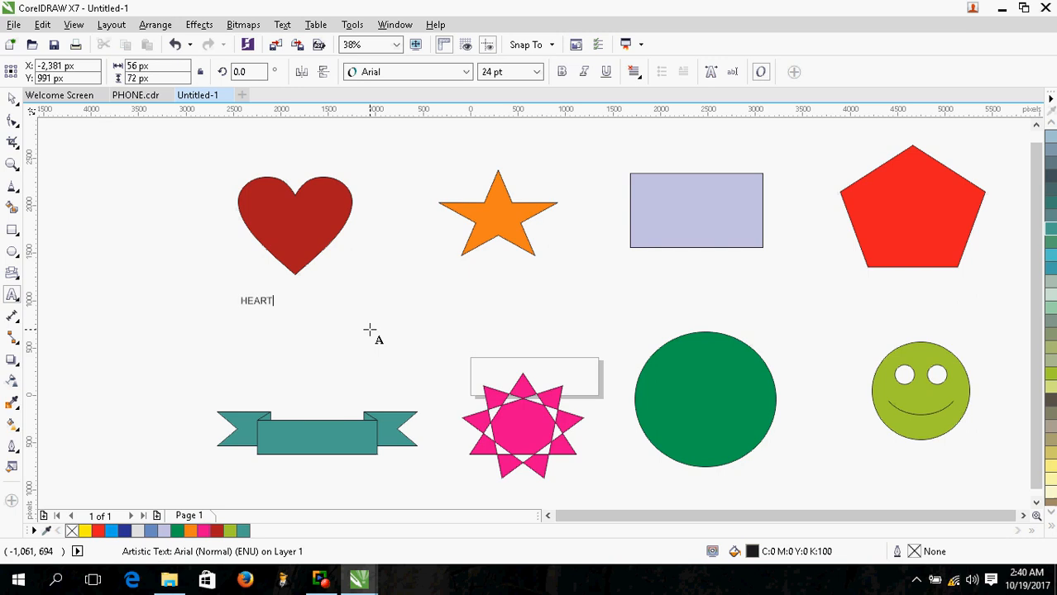
key("Escape")
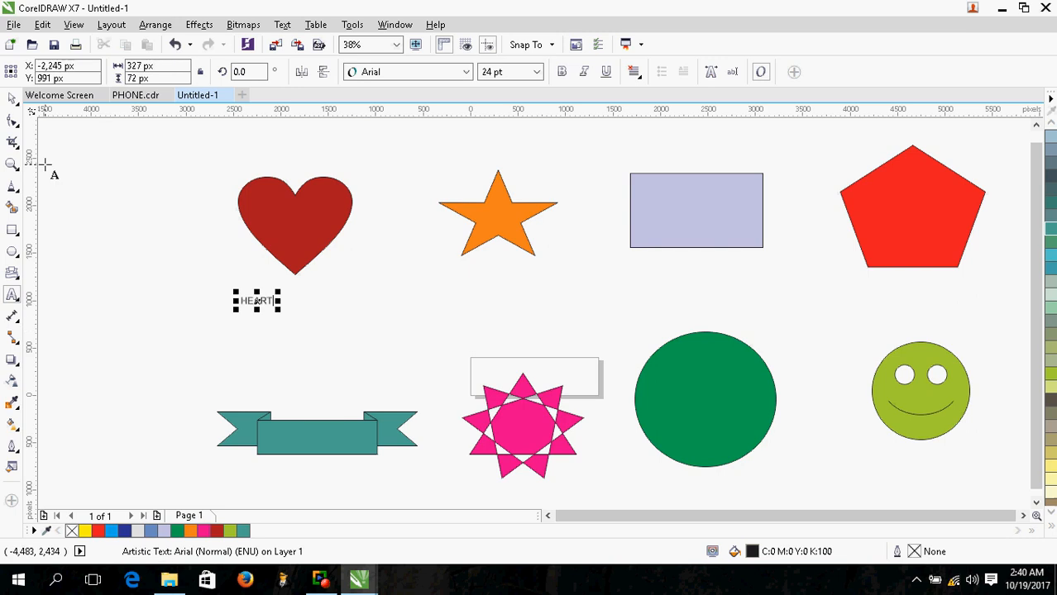
left_click(10, 98)
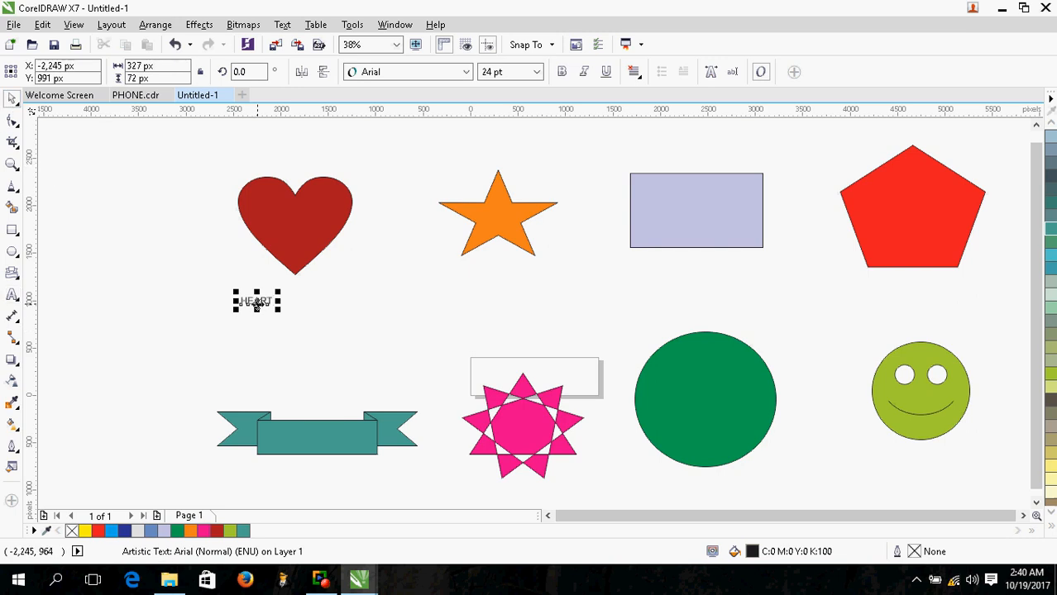
left_click_drag(257, 303, 281, 287)
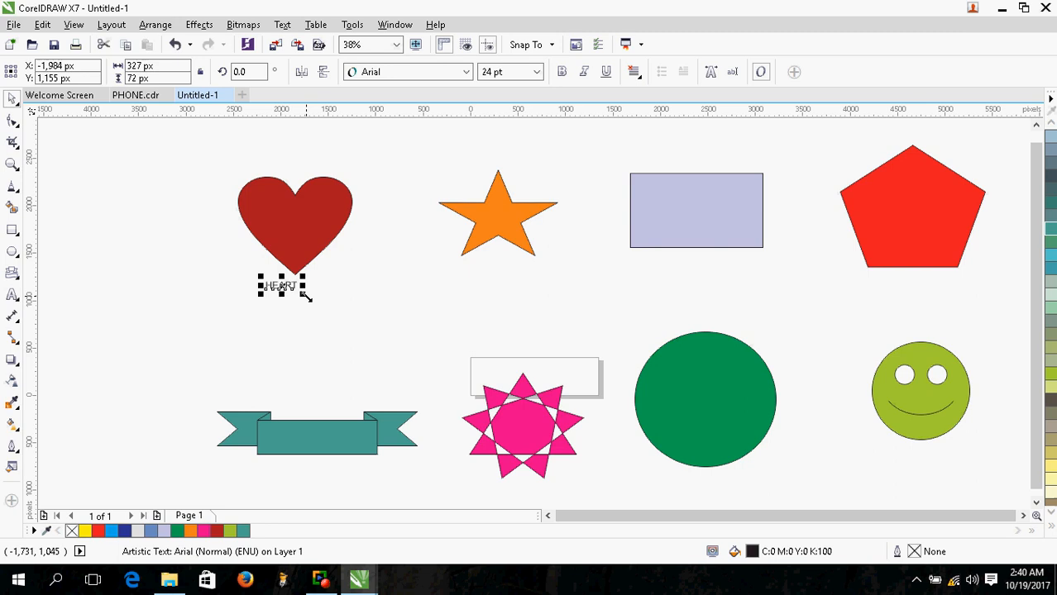
left_click_drag(303, 293, 348, 318)
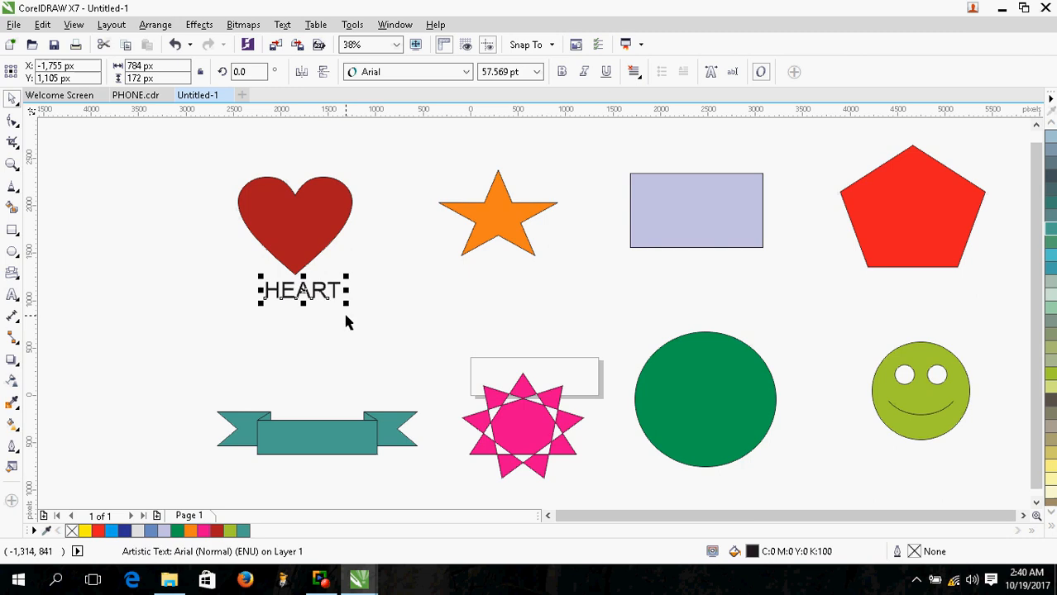
Step: Add the text STAR below the orange star and enlarge it to about 70.8 pt
left_click(11, 296)
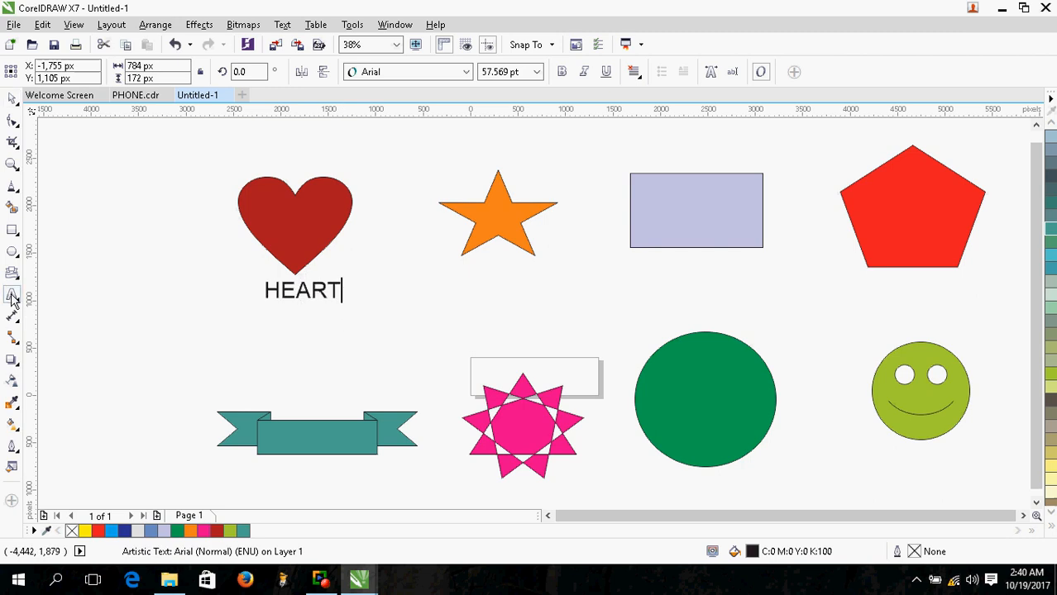
left_click(462, 282)
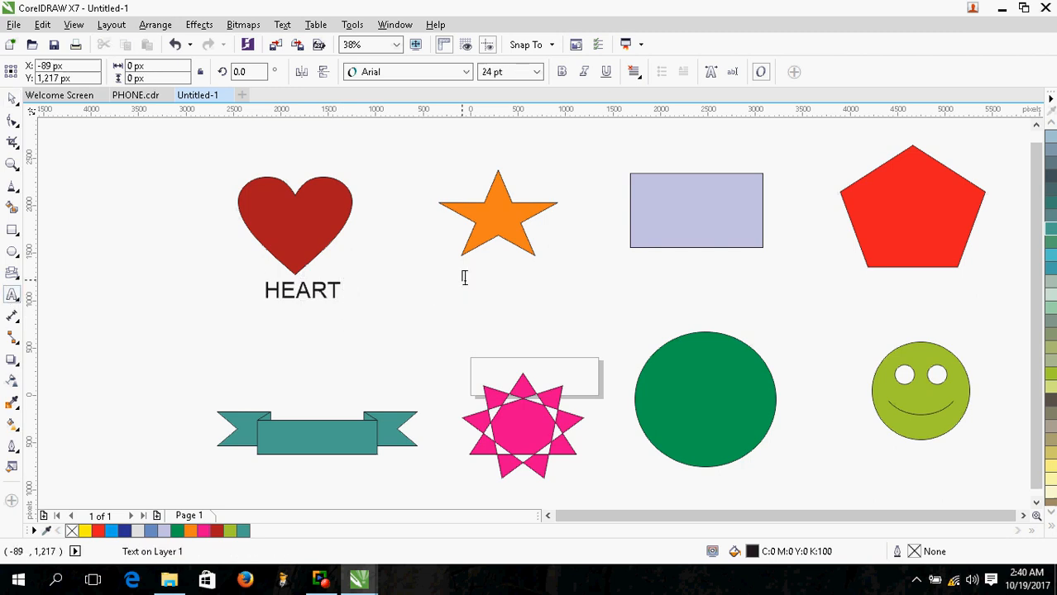
type("STAR")
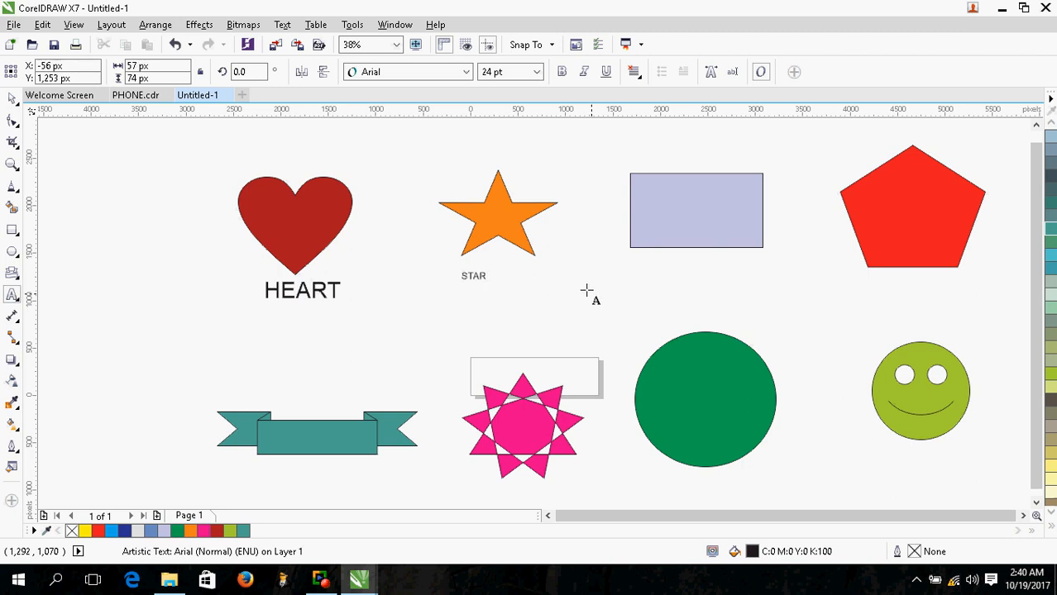
key("ctrl+space")
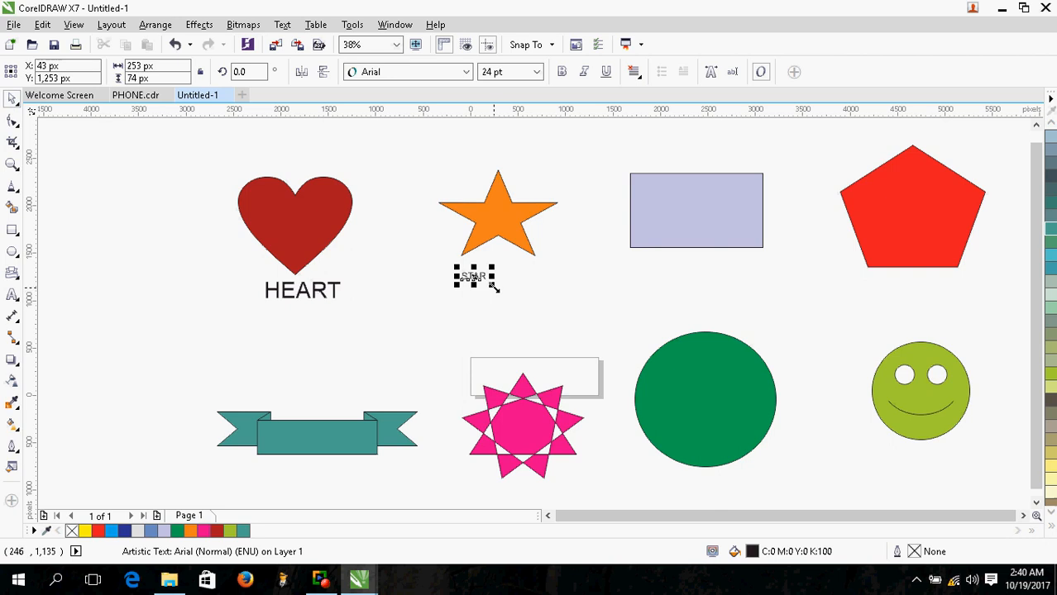
left_click_drag(492, 286, 540, 315)
left_click_drag(501, 284, 503, 289)
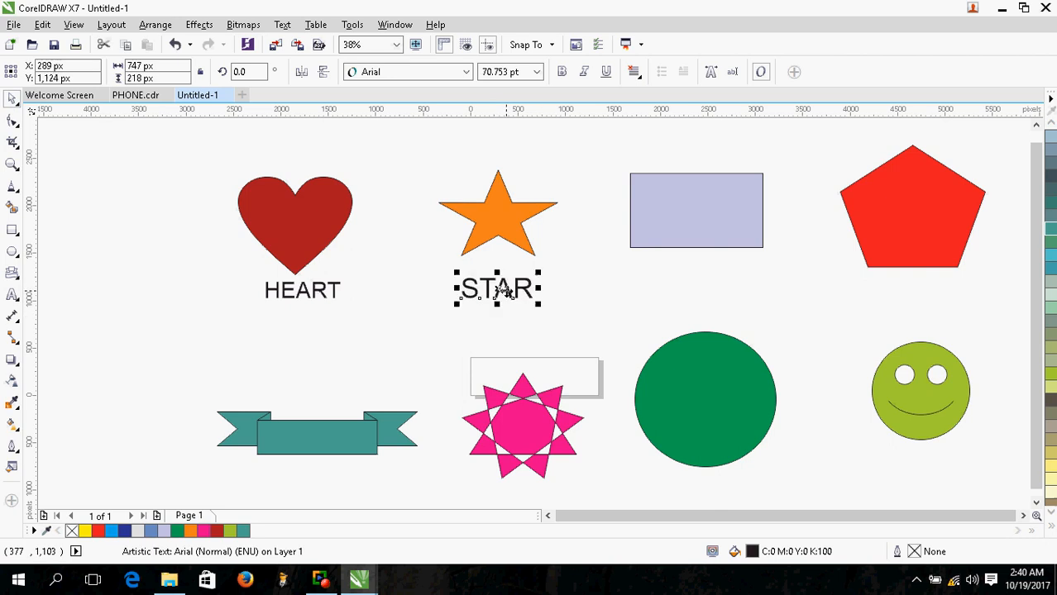
Step: Add the text RECTANGLE below the lavender rectangle, enlarge it to about 50.8 pt and centre it under the shape
left_click(12, 296)
left_click(650, 283)
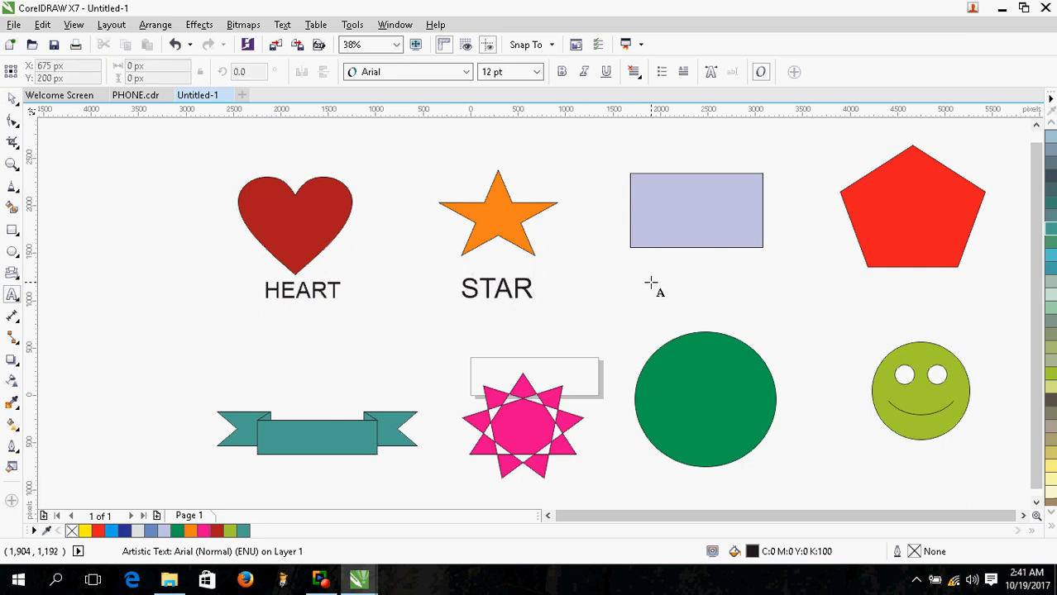
type("RECT")
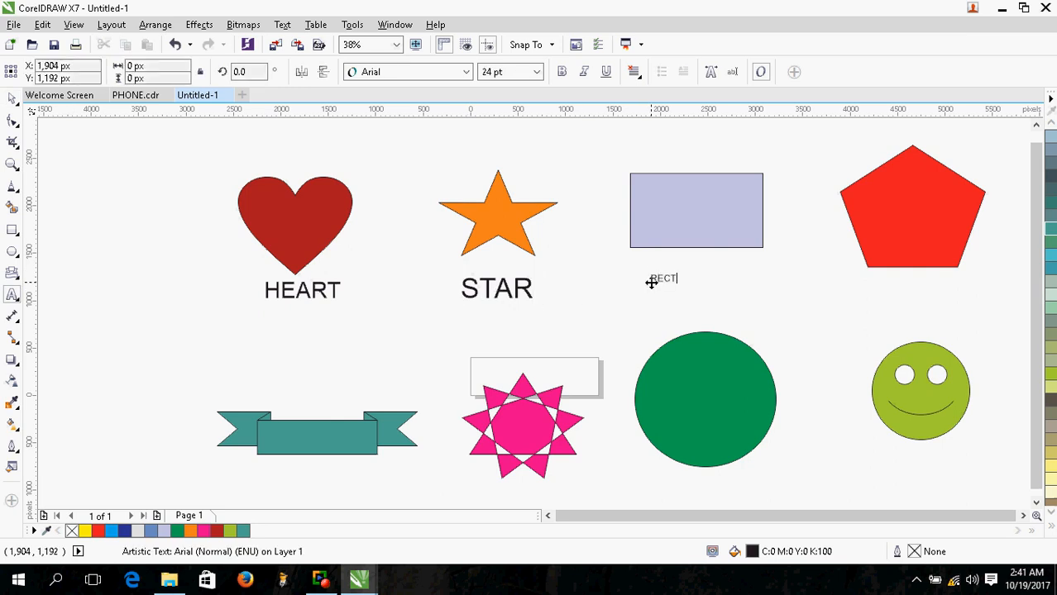
type("ANGLE")
left_click(11, 99)
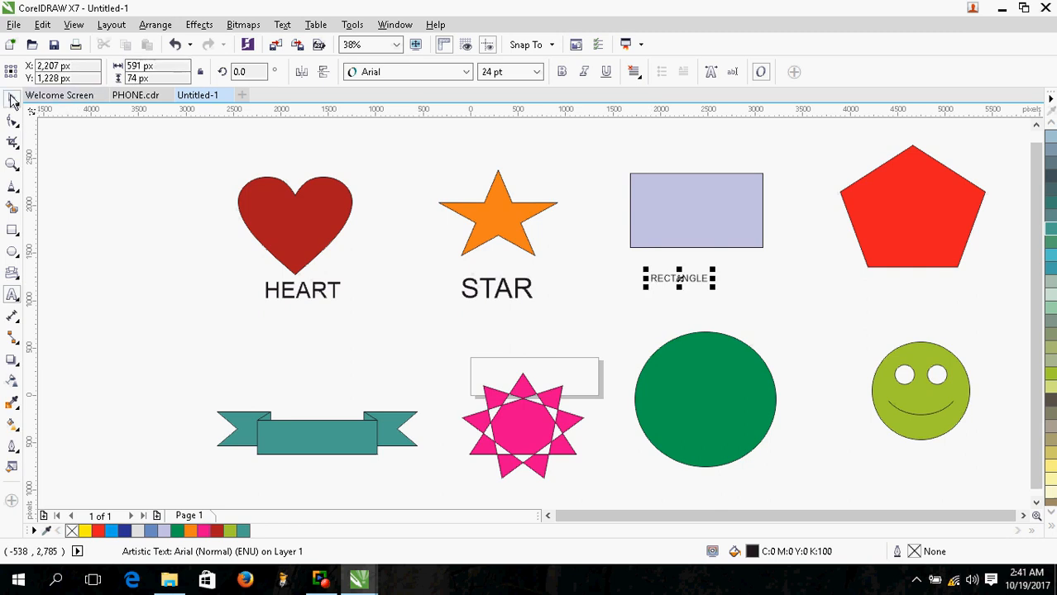
left_click_drag(712, 286, 777, 319)
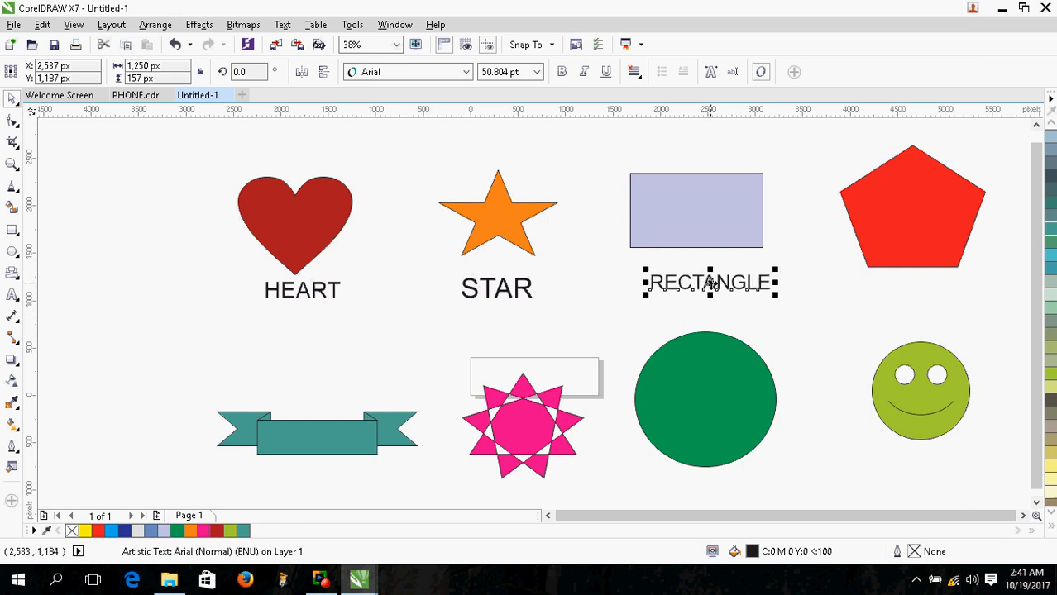
left_click_drag(711, 281, 698, 283)
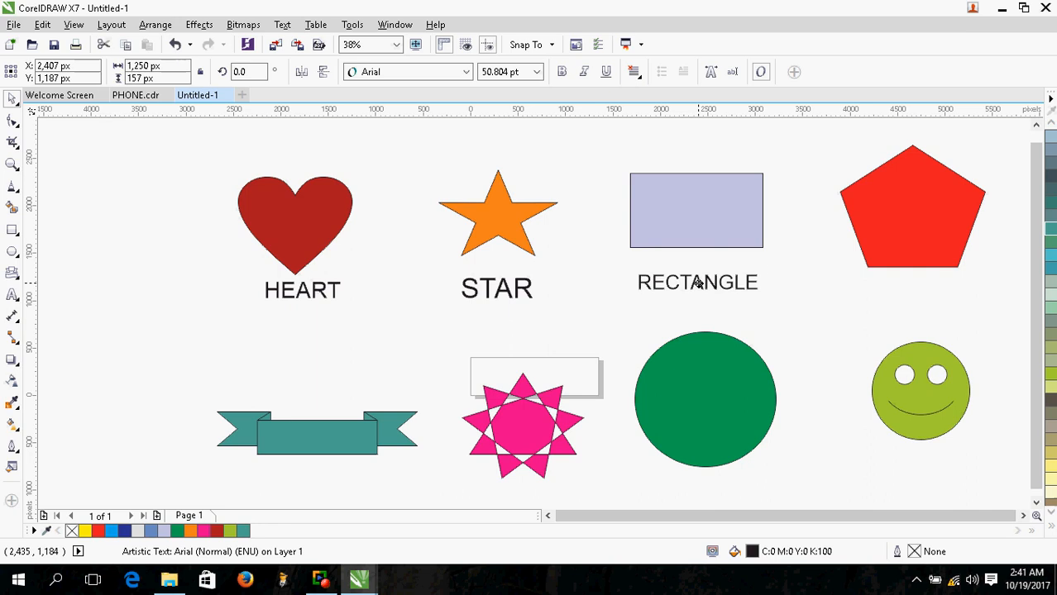
Step: Add the text POLYGON below the red pentagon and enlarge it to about 49.5 pt
left_click(12, 295)
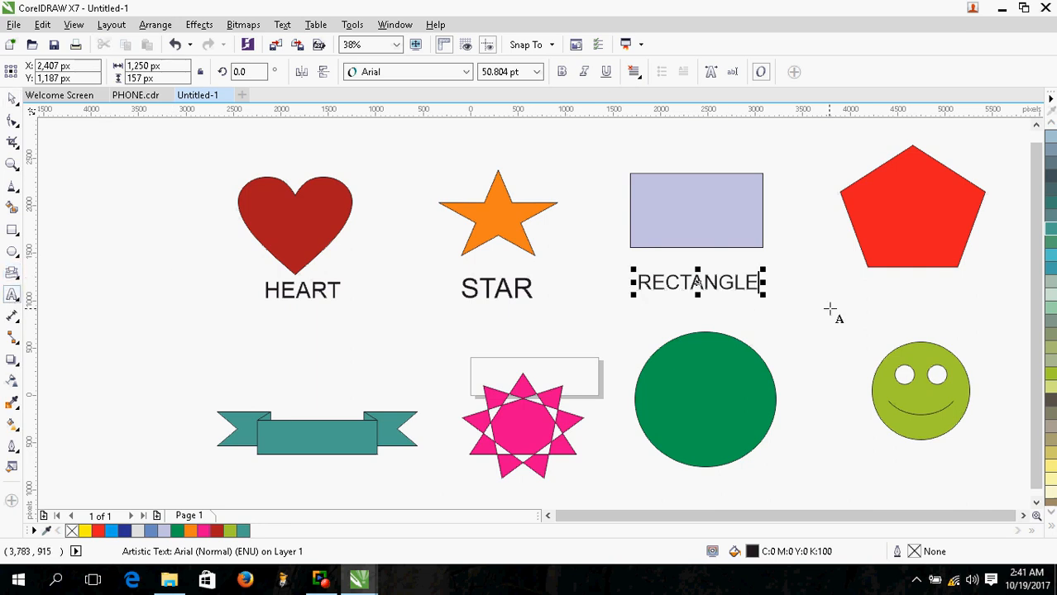
left_click(867, 290)
type("P")
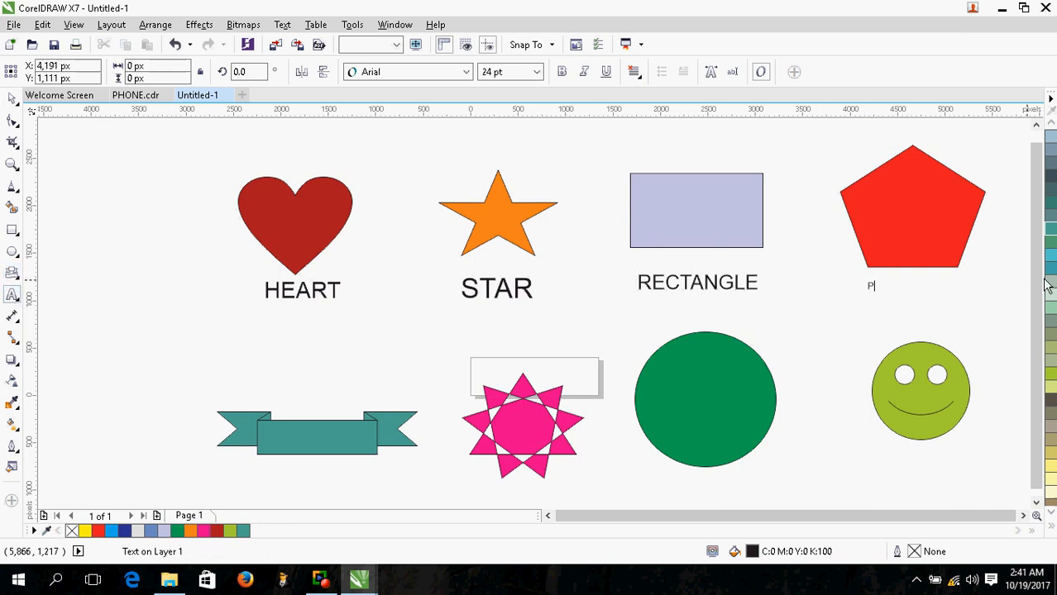
type("OLY")
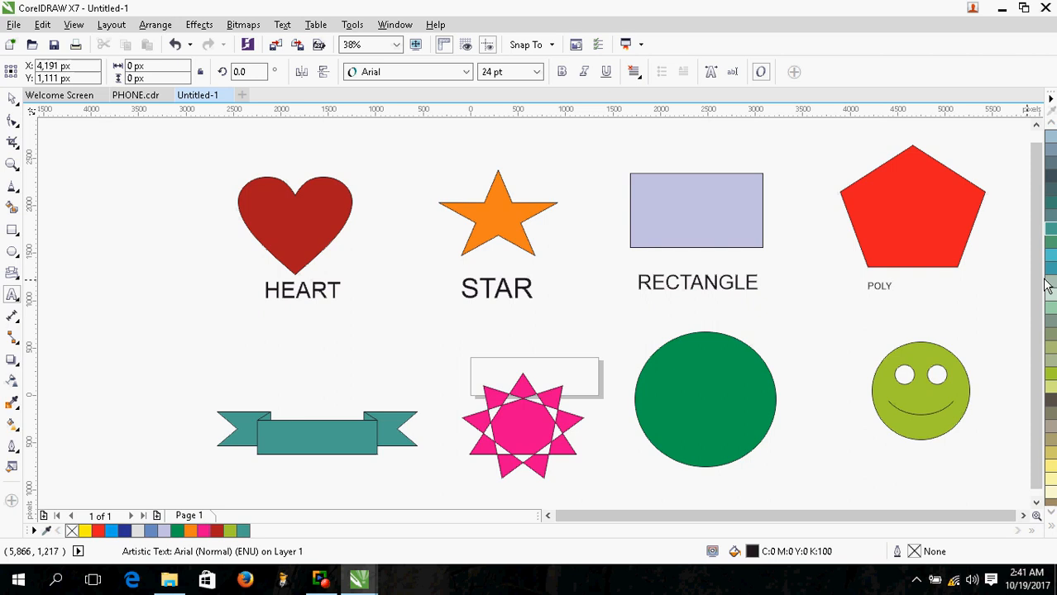
type("GON")
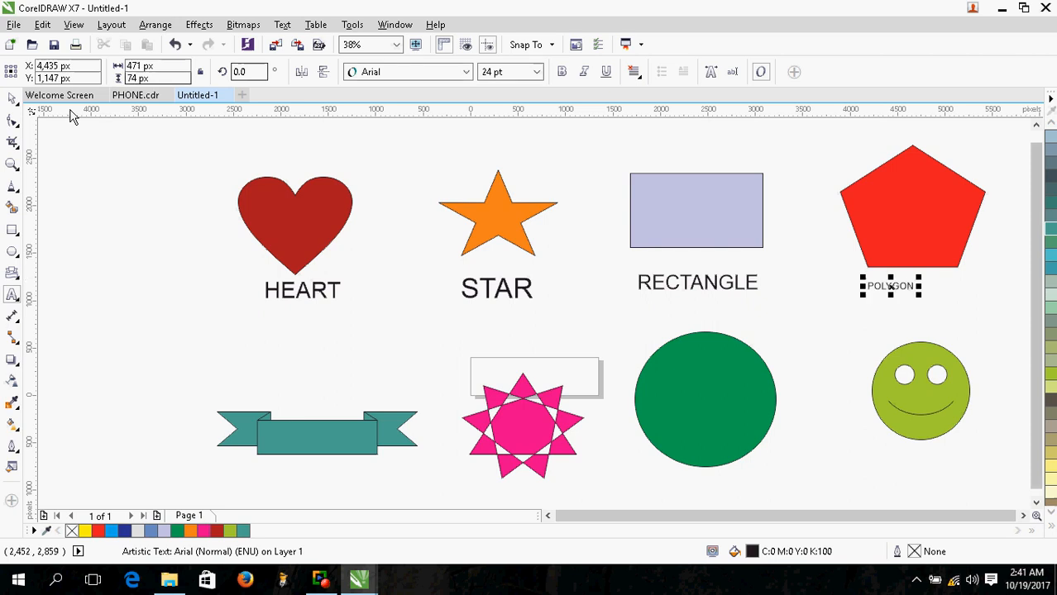
left_click(11, 99)
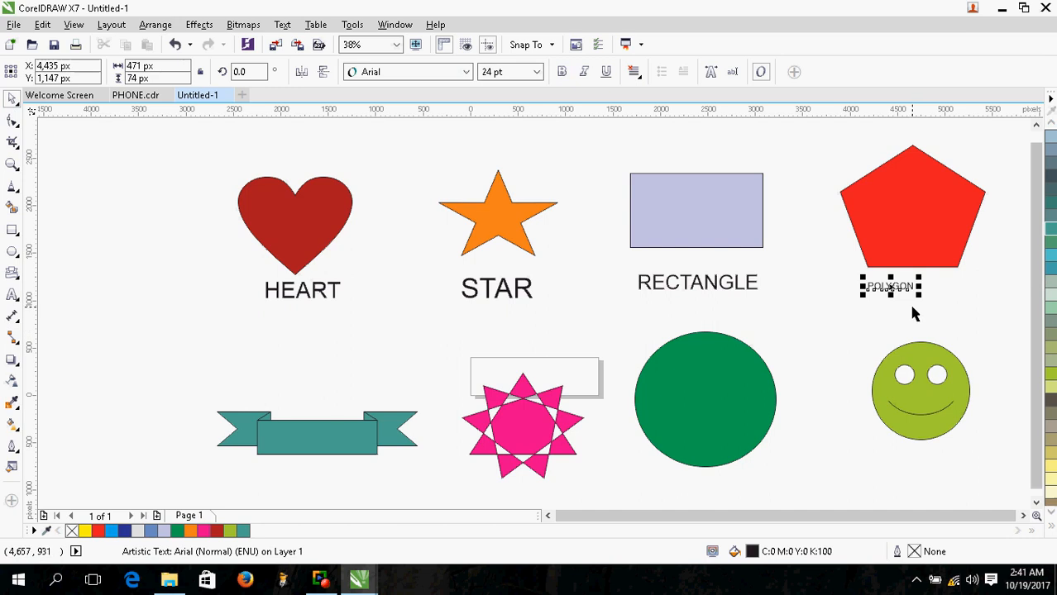
left_click_drag(919, 297, 959, 314)
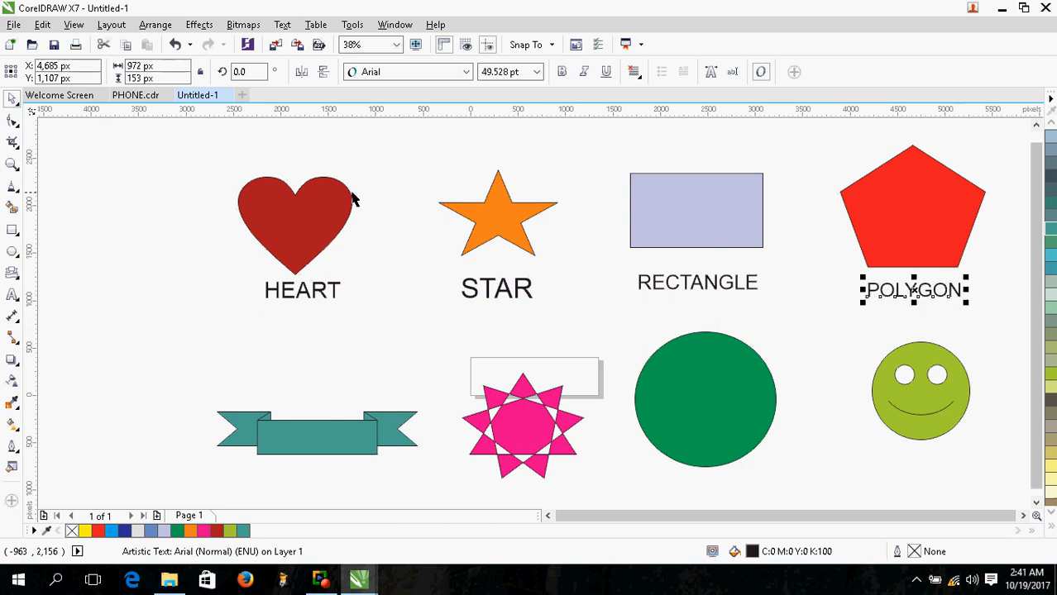
Step: Add the text BANNER below the teal banner
left_click(12, 294)
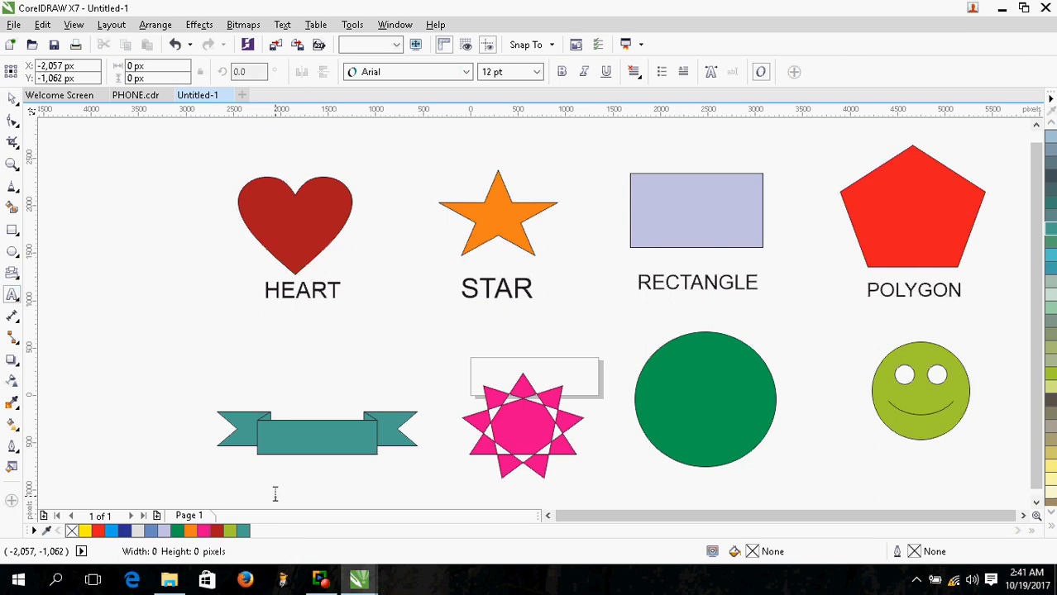
left_click(275, 493)
type("BA")
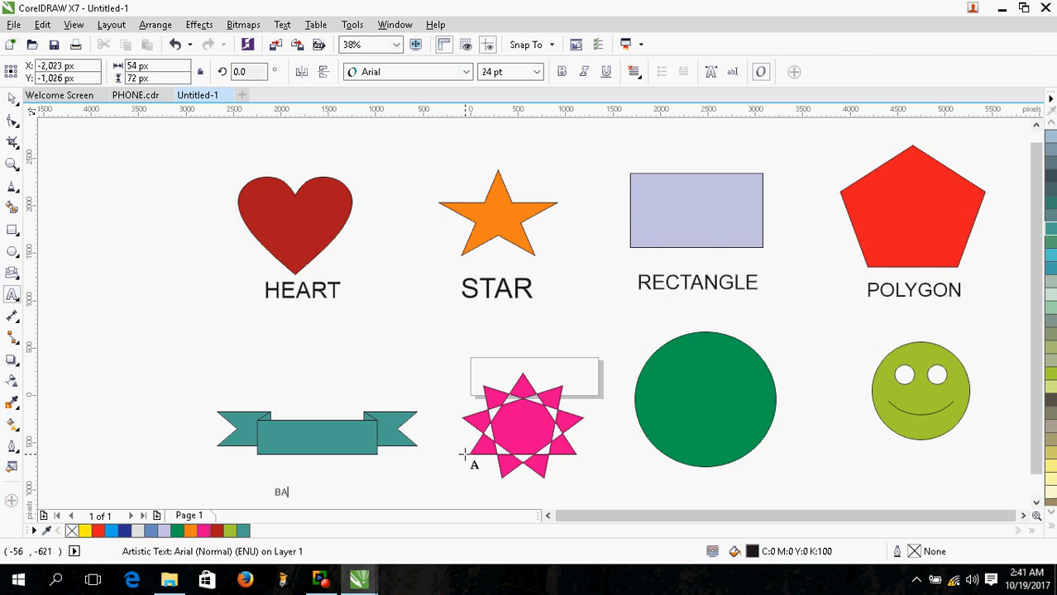
type("NNER")
key("Escape")
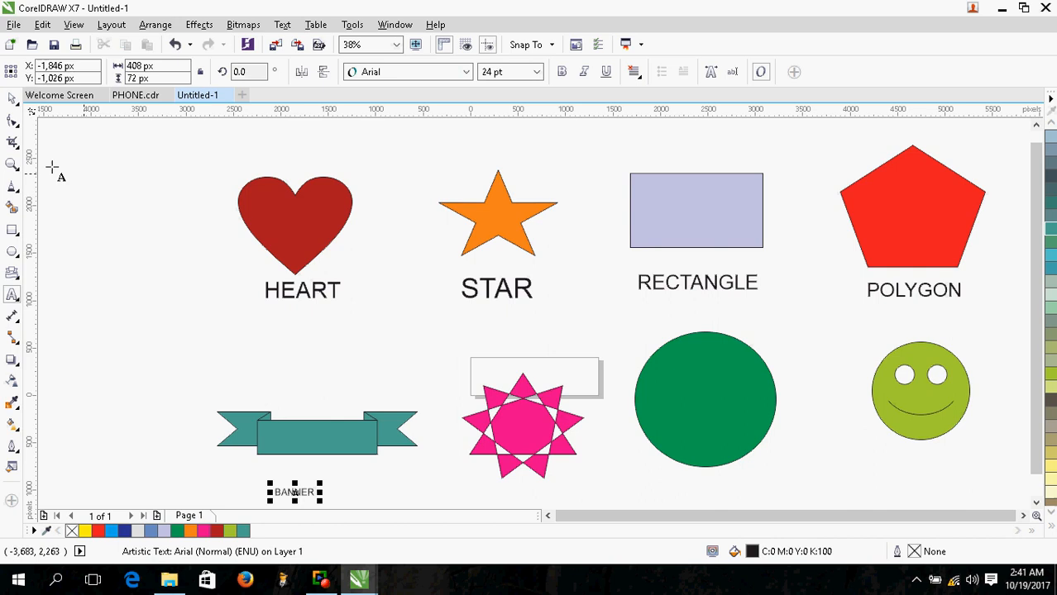
Step: Enlarge the BANNER text proportionally to about 63 pt and move it directly beneath the teal banner
left_click(12, 100)
mouse_move(294, 496)
left_mouse_down()
mouse_move(294, 468)
mouse_move(292, 505)
left_mouse_up()
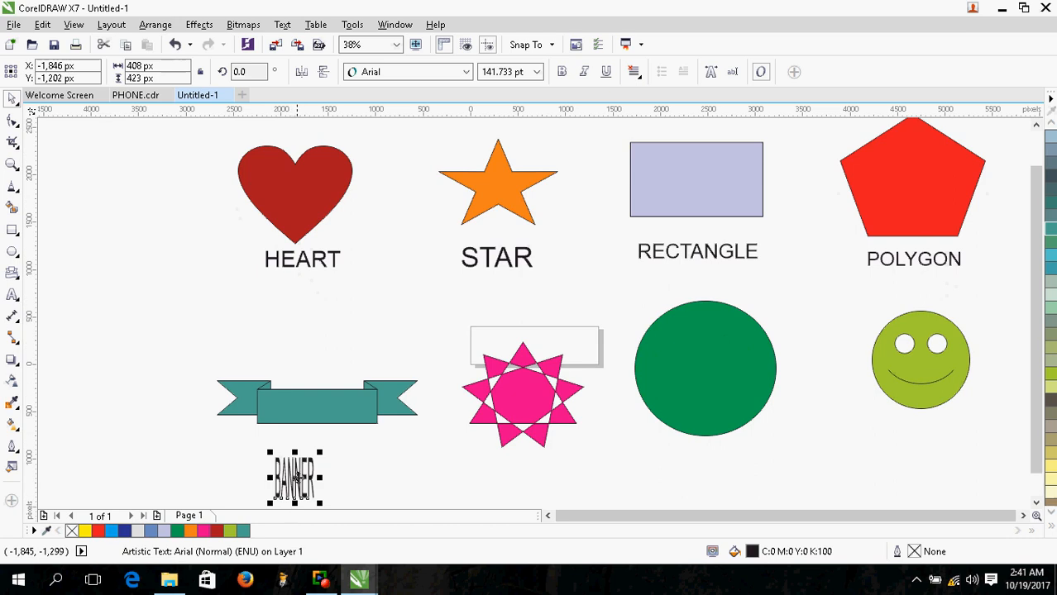
key("ctrl+z")
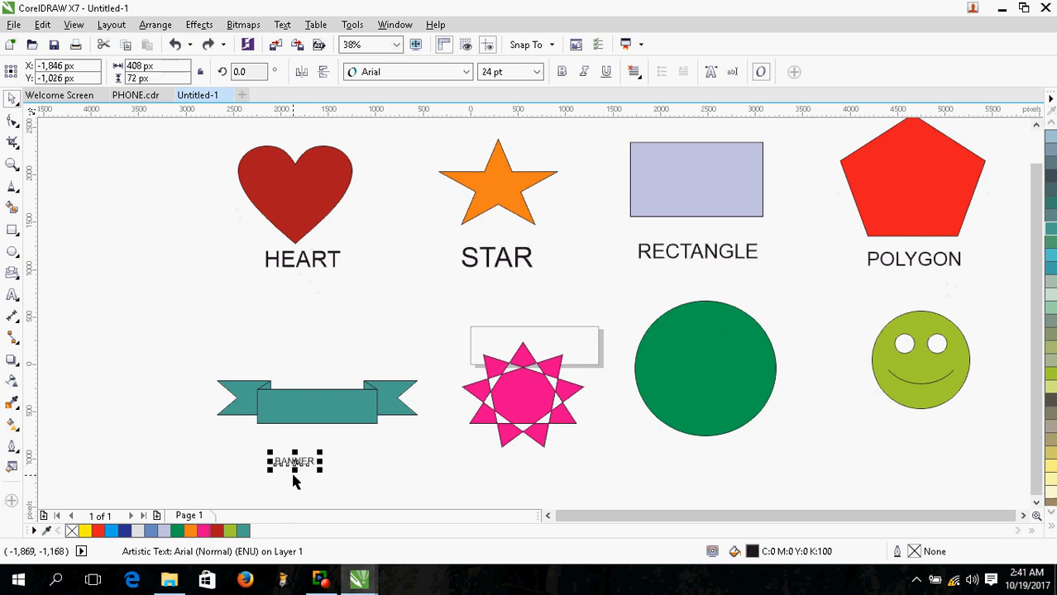
left_click_drag(322, 472, 368, 508)
left_click_drag(312, 416, 368, 430)
Step: Nudge the BANNER text about 60 px to the right to centre it under the teal banner
left_click_drag(310, 393, 462, 438)
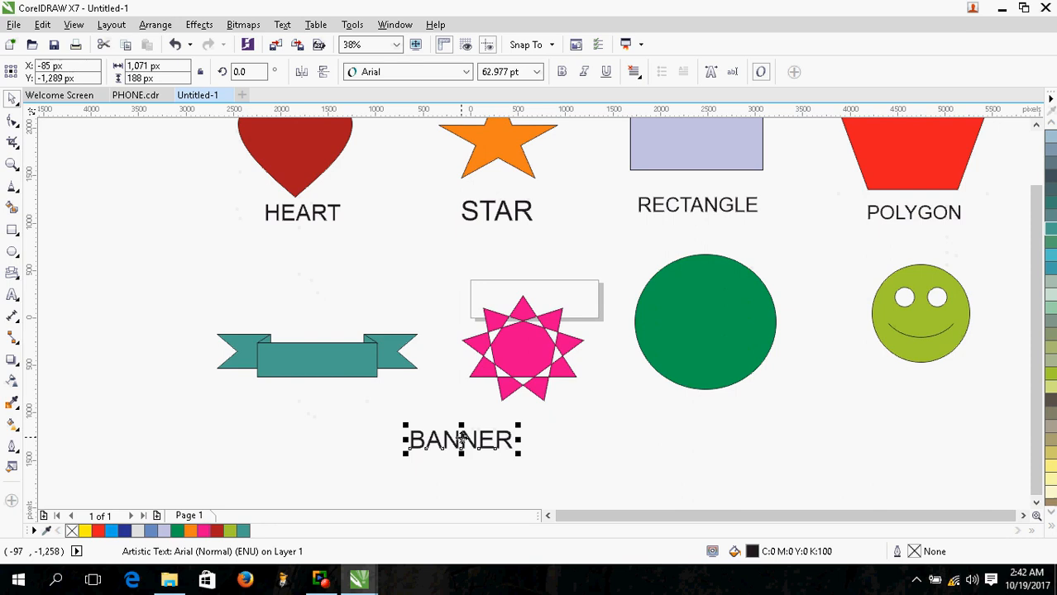
key("ctrl+z")
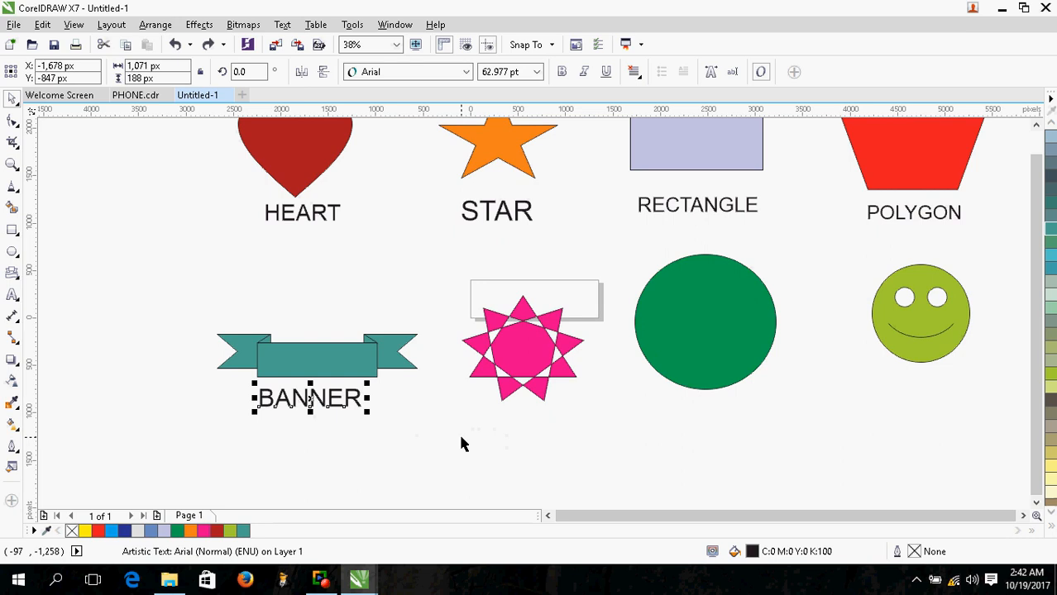
key("Right")
key("Right")
key("Right")
key("Right")
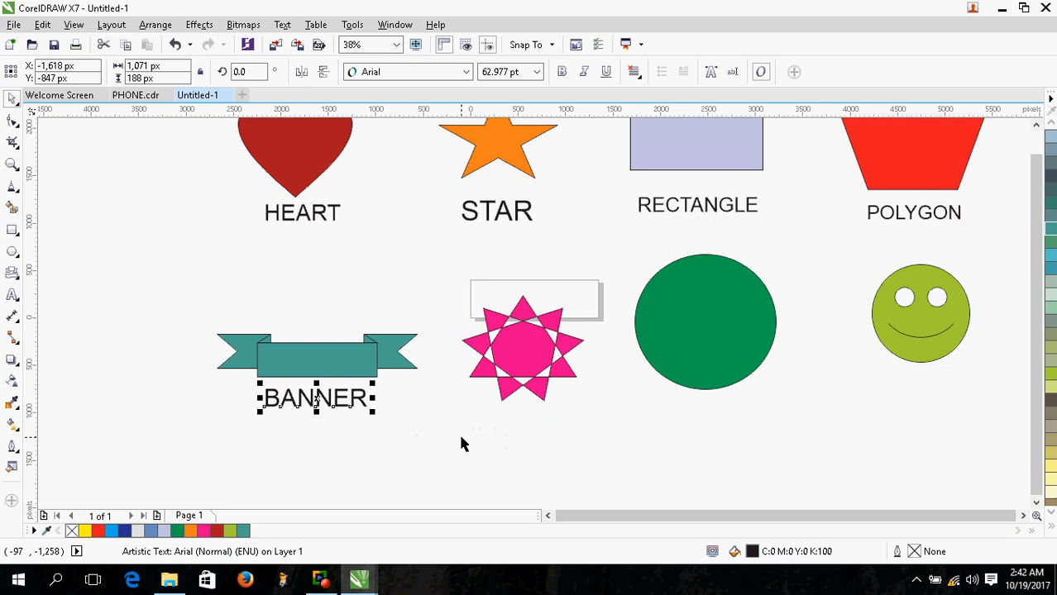
Step: Select the pink complex star
left_click(525, 353)
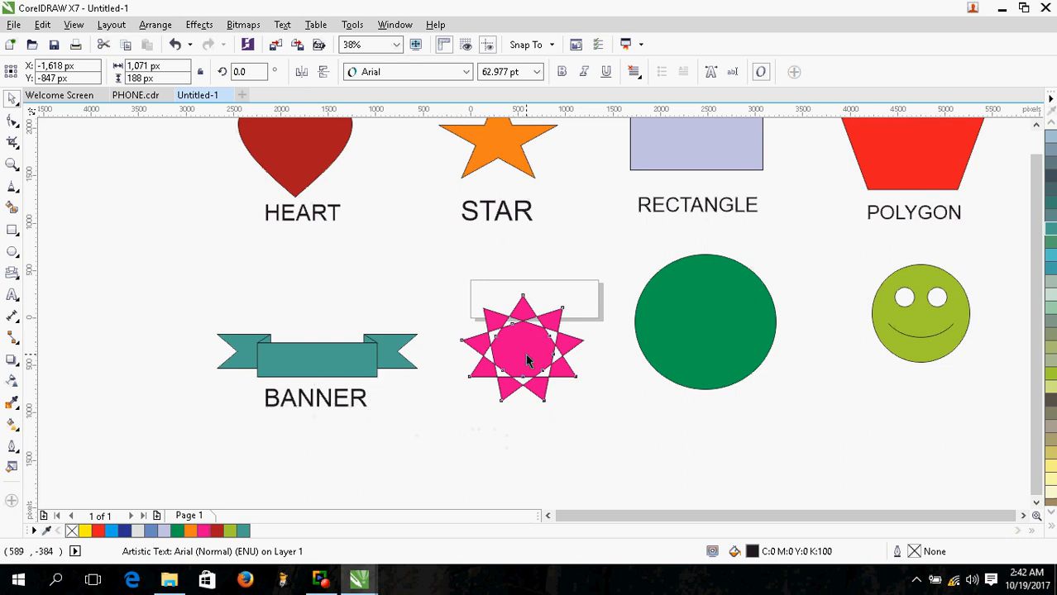